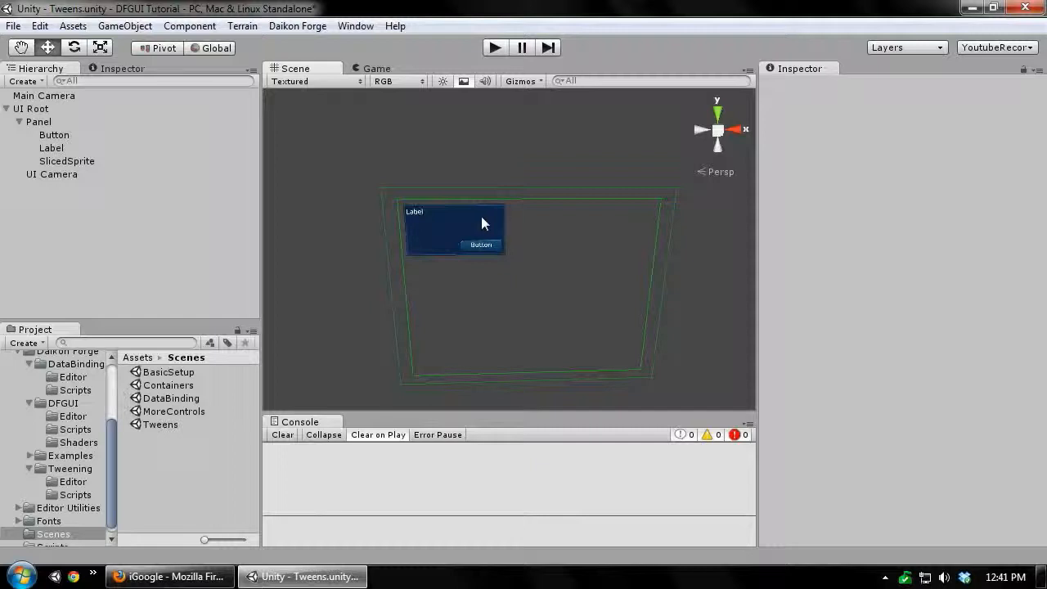
Add a Vector3 tween component from the Tweens category to the Panel object.
{"action": "middle_click_drag", "start_coordinate": [482, 215], "coordinate": [507, 226]}
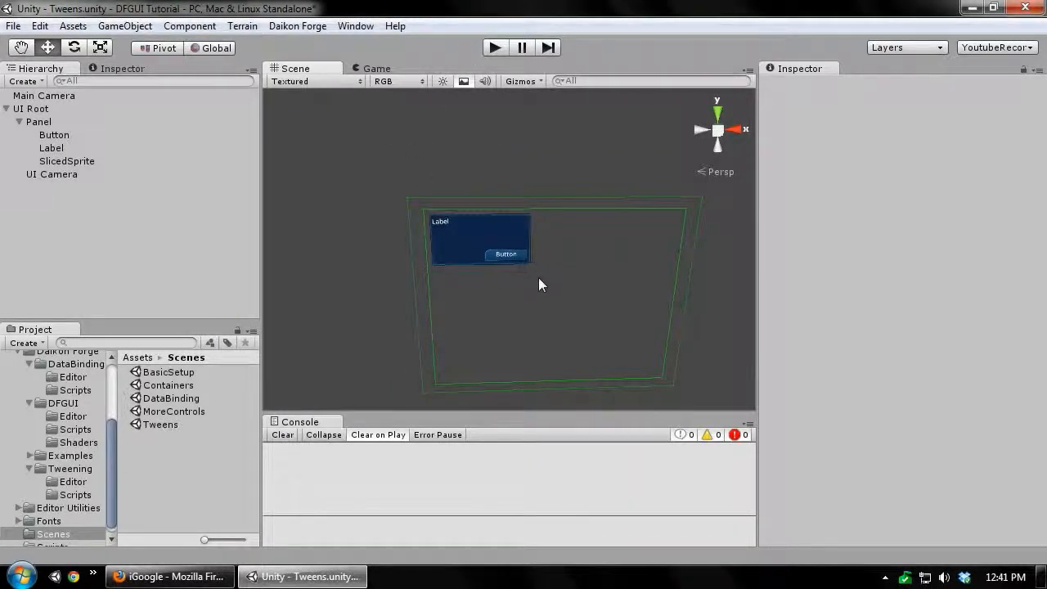
{"action": "middle_click_drag", "start_coordinate": [538, 278], "coordinate": [549, 276]}
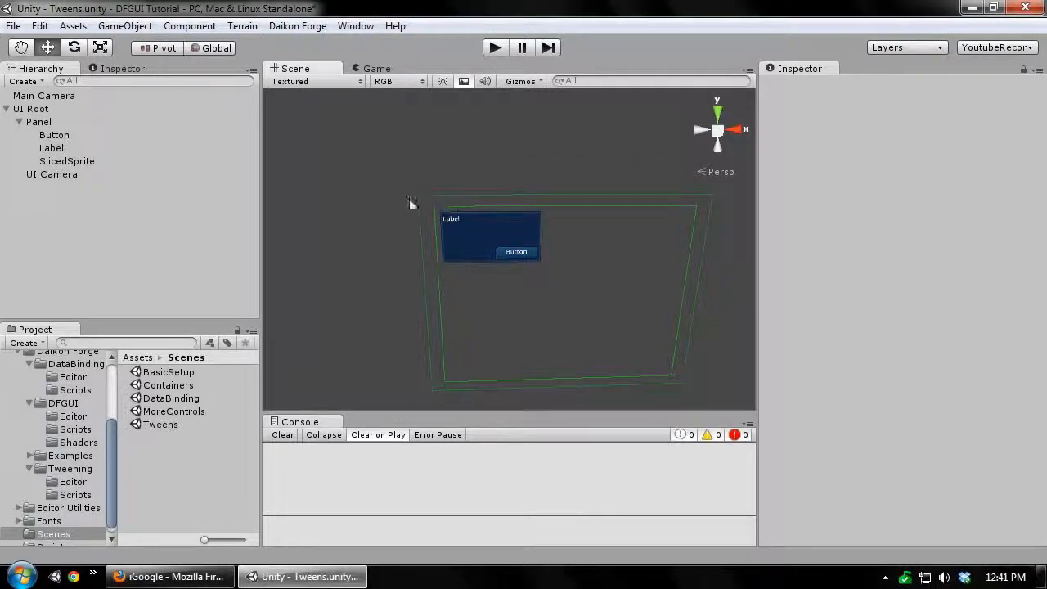
{"action": "left_click", "coordinate": [78, 119]}
{"action": "middle_click_drag", "start_coordinate": [515, 276], "coordinate": [540, 263]}
{"action": "scroll", "coordinate": [813, 281], "scroll_direction": "down", "scroll_amount": 4}
{"action": "scroll", "coordinate": [812, 281], "scroll_direction": "down", "scroll_amount": 2}
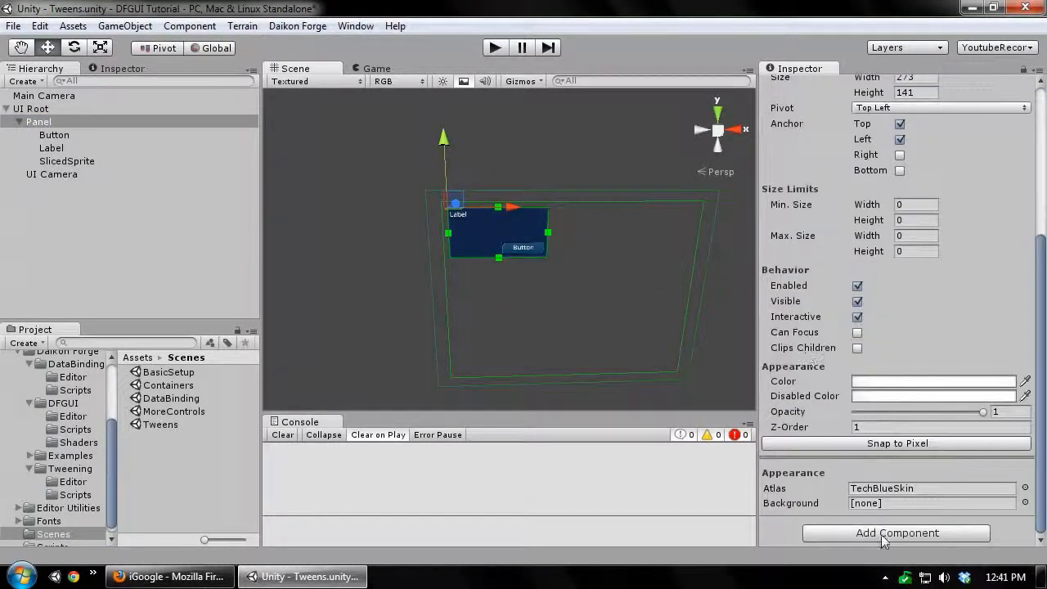
{"action": "left_click", "coordinate": [886, 533]}
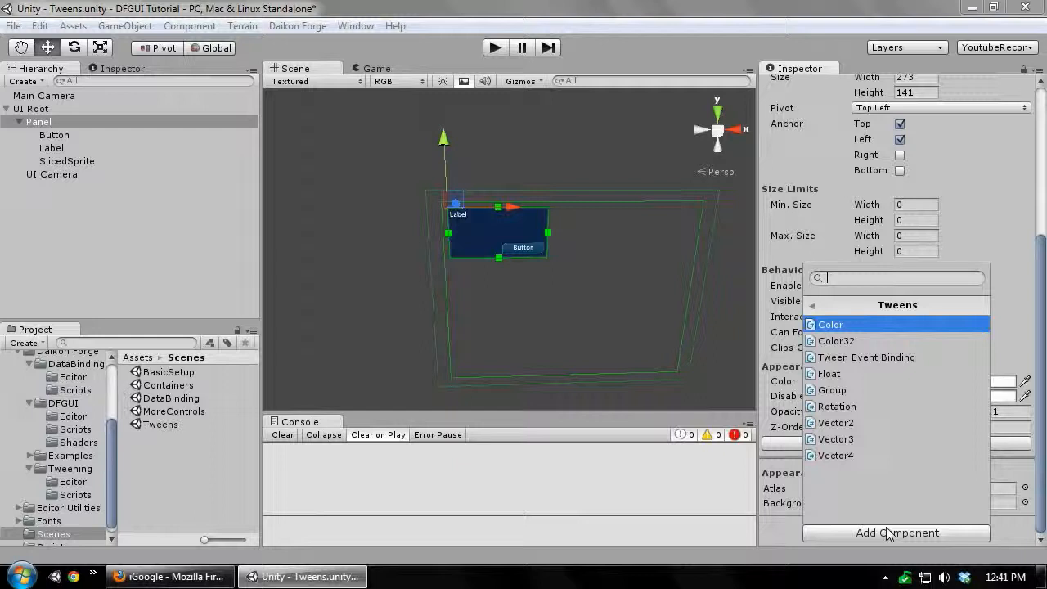
{"action": "key", "text": "Down"}
{"action": "key", "text": "Up"}
{"action": "key", "text": "Down"}
{"action": "key", "text": "Up"}
{"action": "key", "text": "Down"}
{"action": "key", "text": "Down"}
{"action": "key", "text": "Down"}
{"action": "key", "text": "Down"}
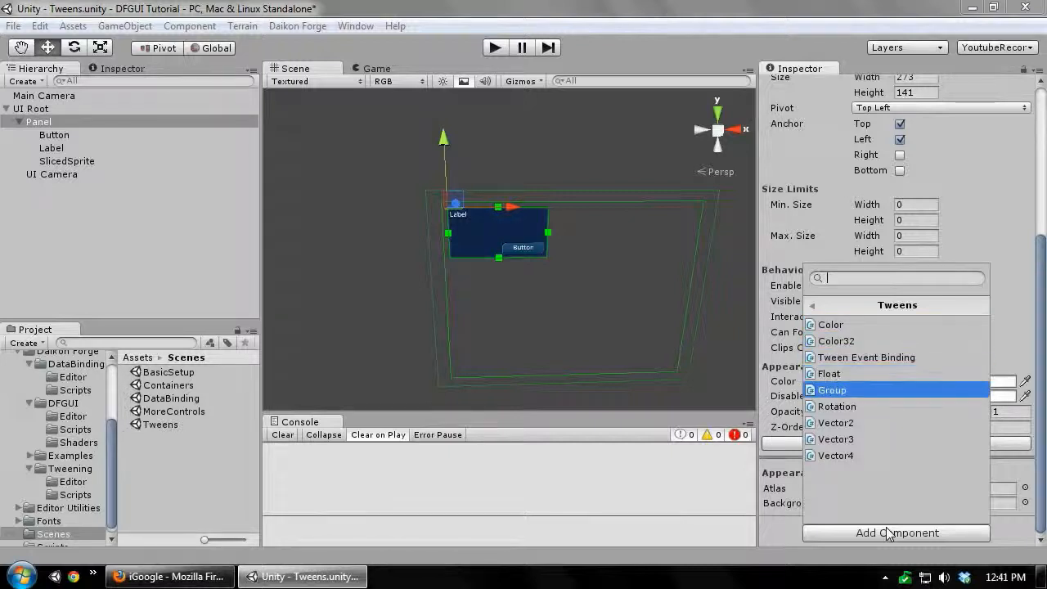
{"action": "key", "text": "Up"}
{"action": "key", "text": "Down"}
{"action": "key", "text": "Down"}
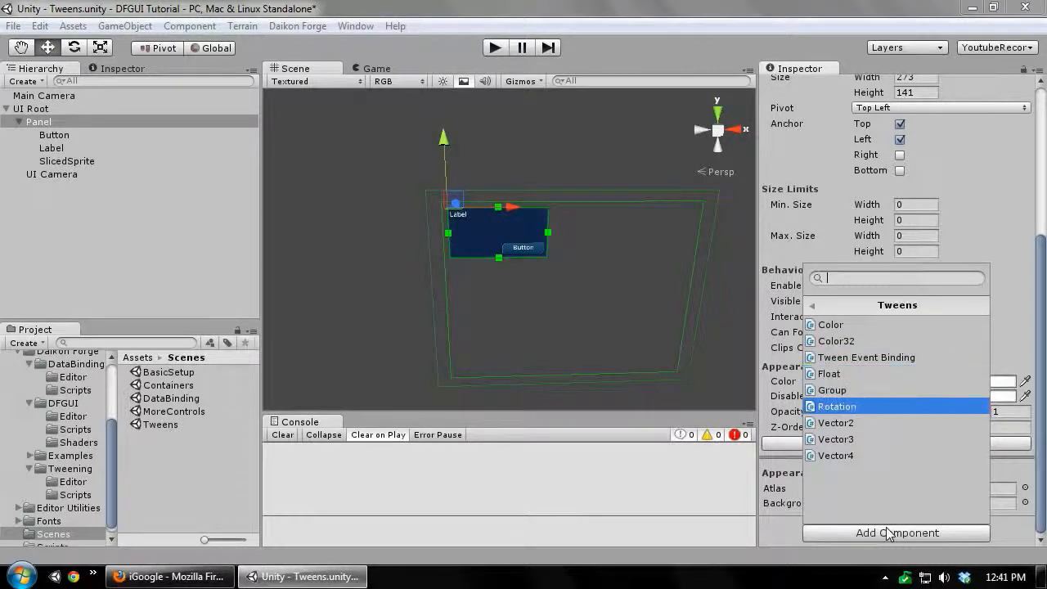
{"action": "key", "text": "Up"}
{"action": "key", "text": "Down"}
{"action": "key", "text": "Down"}
{"action": "key", "text": "Down"}
{"action": "key", "text": "Down"}
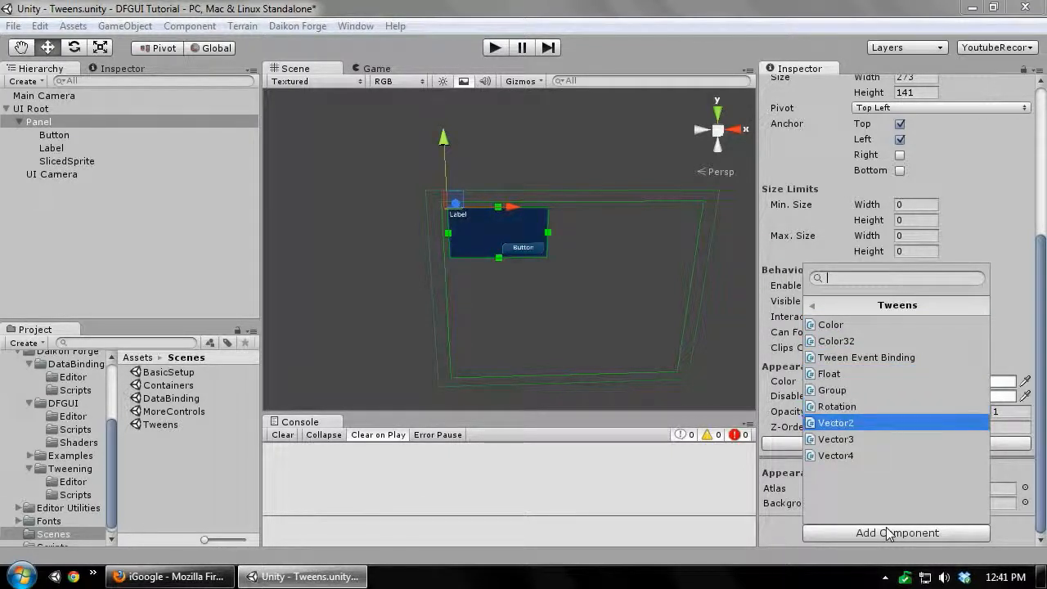
{"action": "key", "text": "Up"}
{"action": "key", "text": "Up"}
{"action": "key", "text": "Down"}
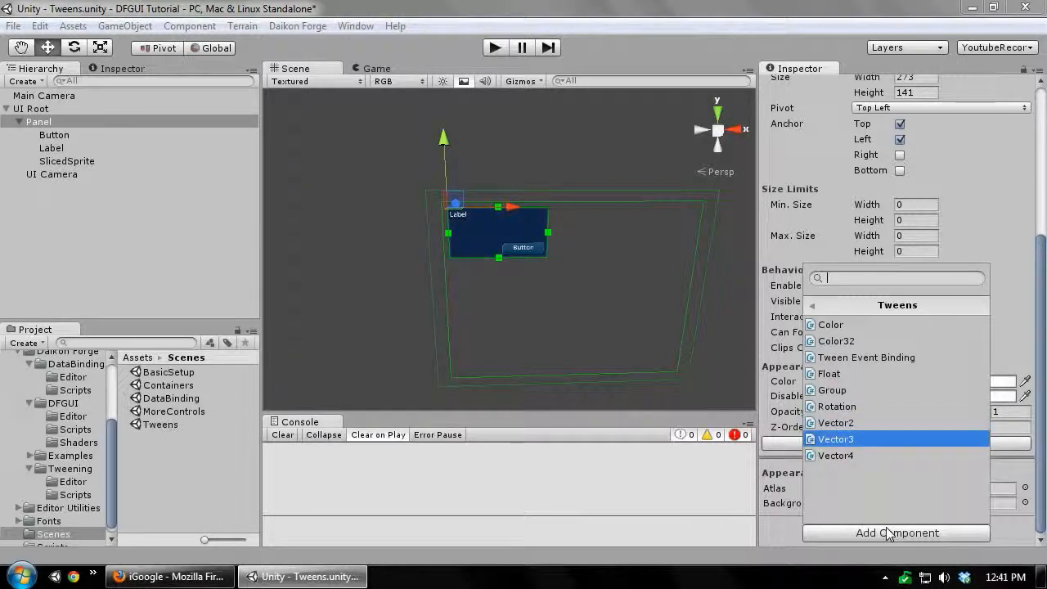
{"action": "key", "text": "Up"}
{"action": "key", "text": "Down"}
{"action": "key", "text": "Return"}
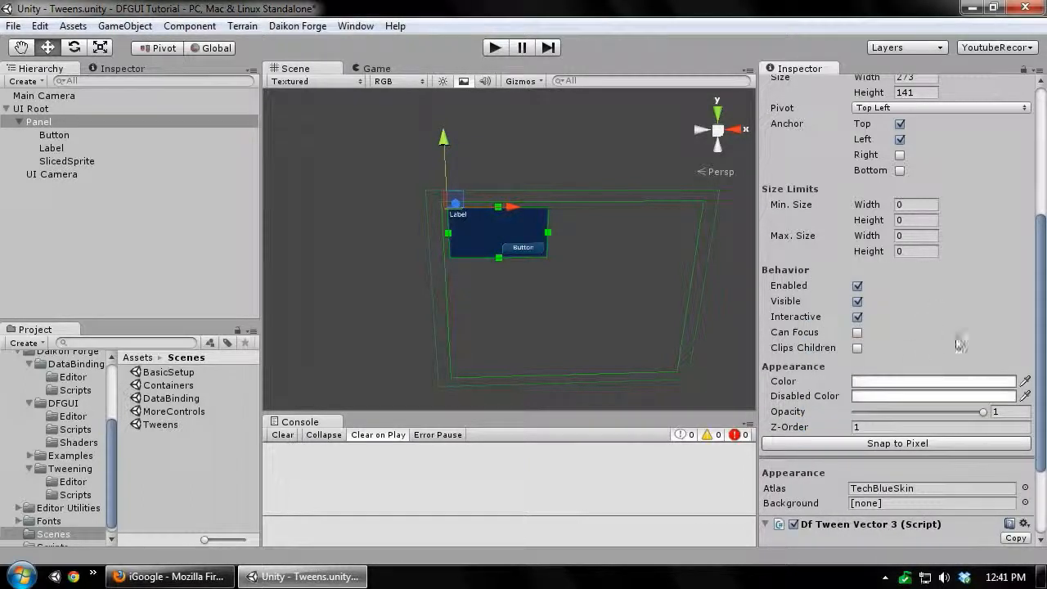
Name the Panel's Vector3 tween SlideIn and set its target property to Position.
{"action": "scroll", "coordinate": [1038, 512], "scroll_direction": "down", "scroll_amount": 3}
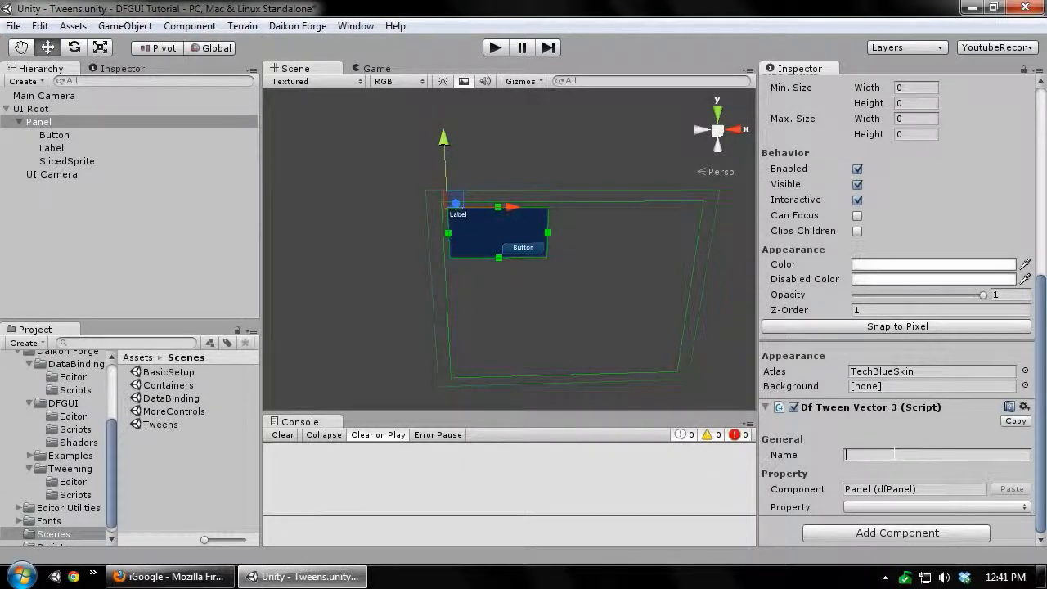
{"action": "type", "text": "eIn"}
{"action": "left_click", "coordinate": [883, 506]}
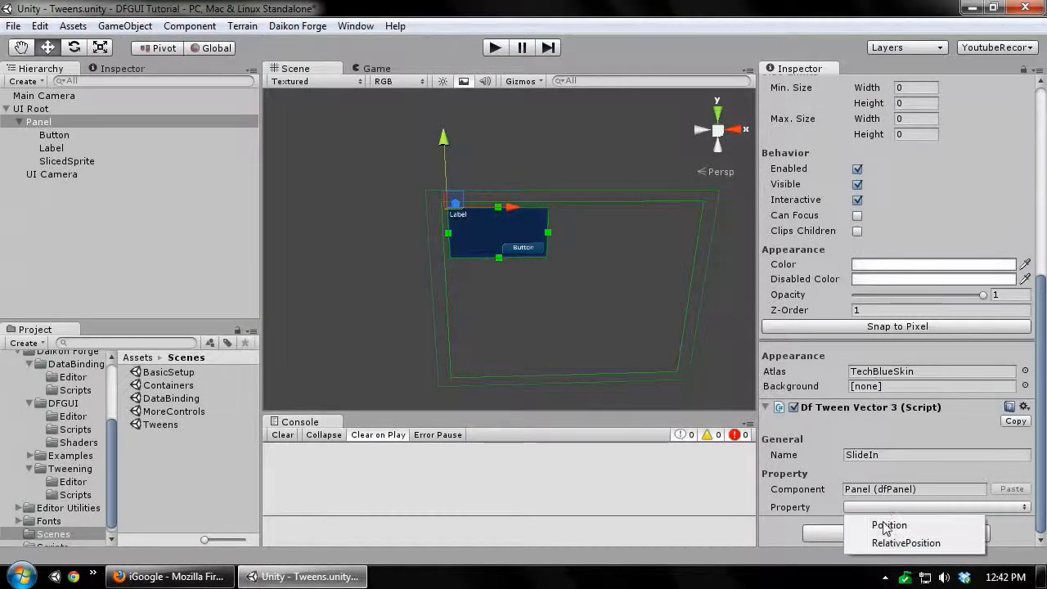
{"action": "left_click", "coordinate": [867, 521]}
Enable Auto Run on the SlideIn tween and look through the available easing functions.
{"action": "scroll", "coordinate": [850, 249], "scroll_direction": "down", "scroll_amount": 6}
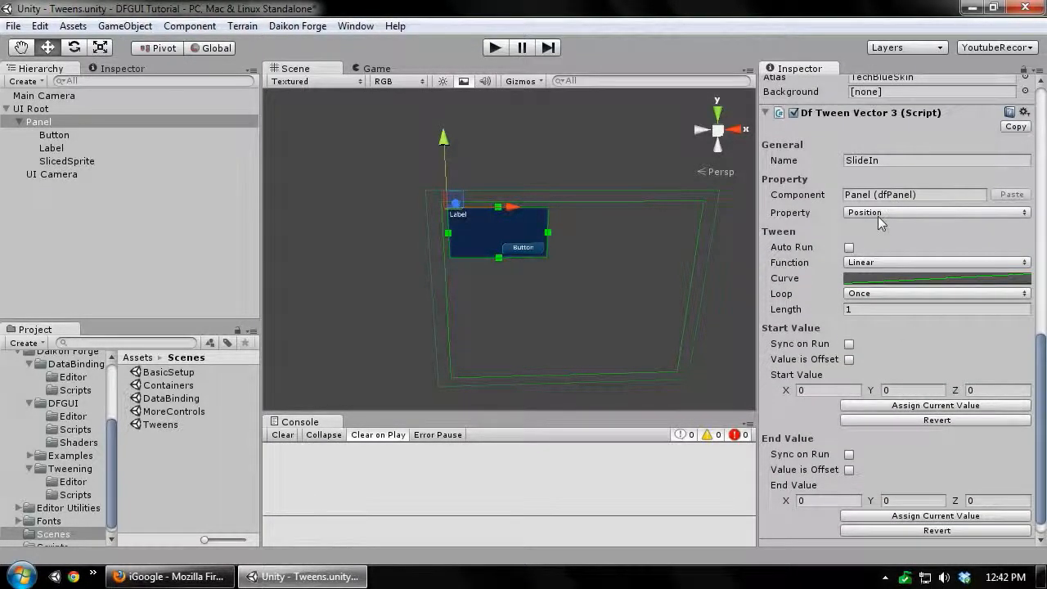
{"action": "left_click", "coordinate": [849, 247]}
{"action": "left_click", "coordinate": [925, 259]}
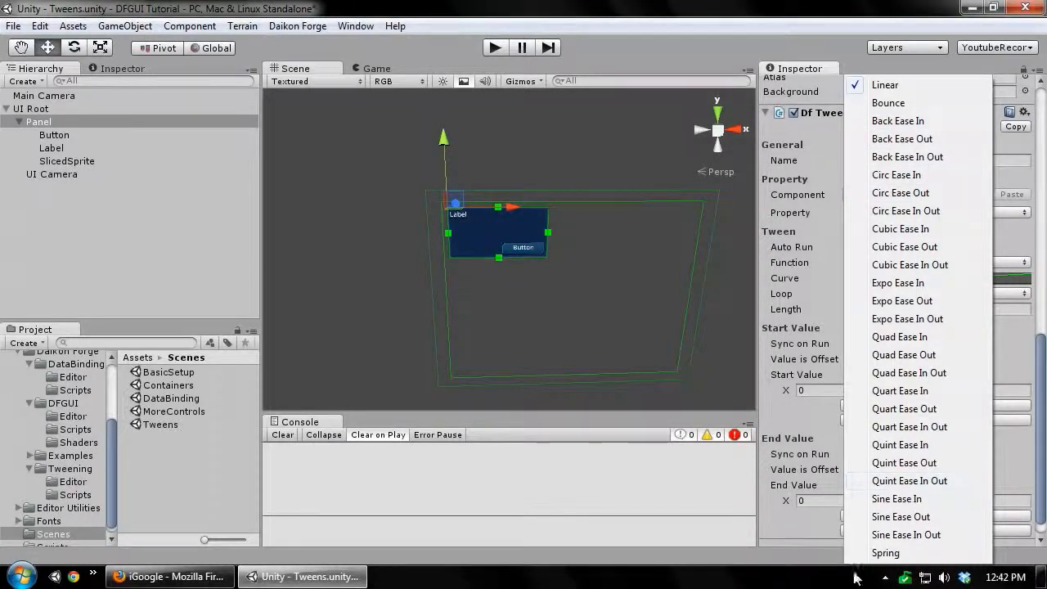
{"action": "left_click", "coordinate": [1043, 383]}
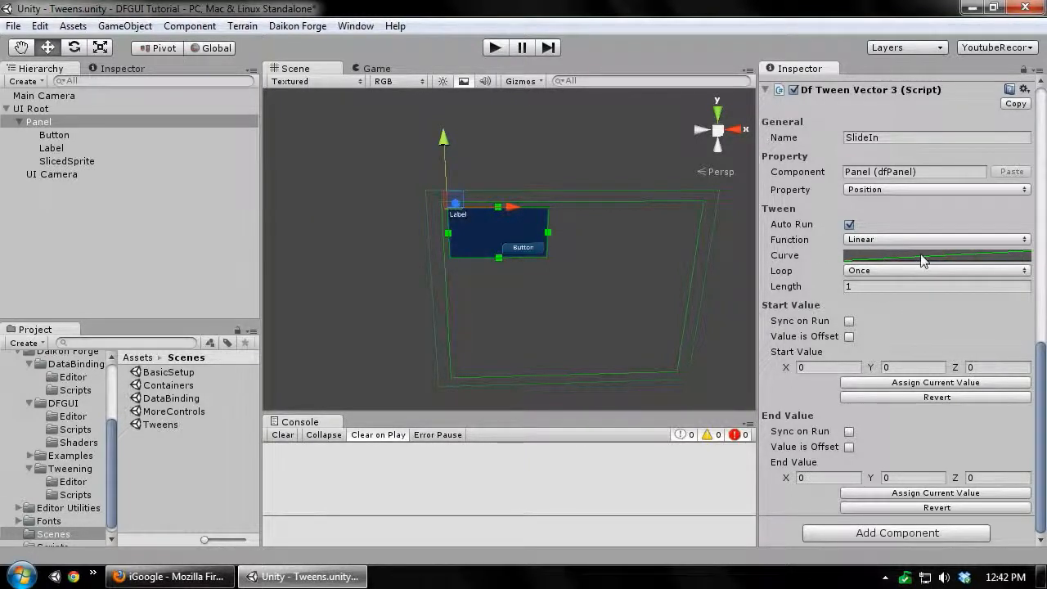
Inspect the SlideIn tween's animation curve and its loop options, keeping the loop mode at Once.
{"action": "left_click", "coordinate": [923, 260]}
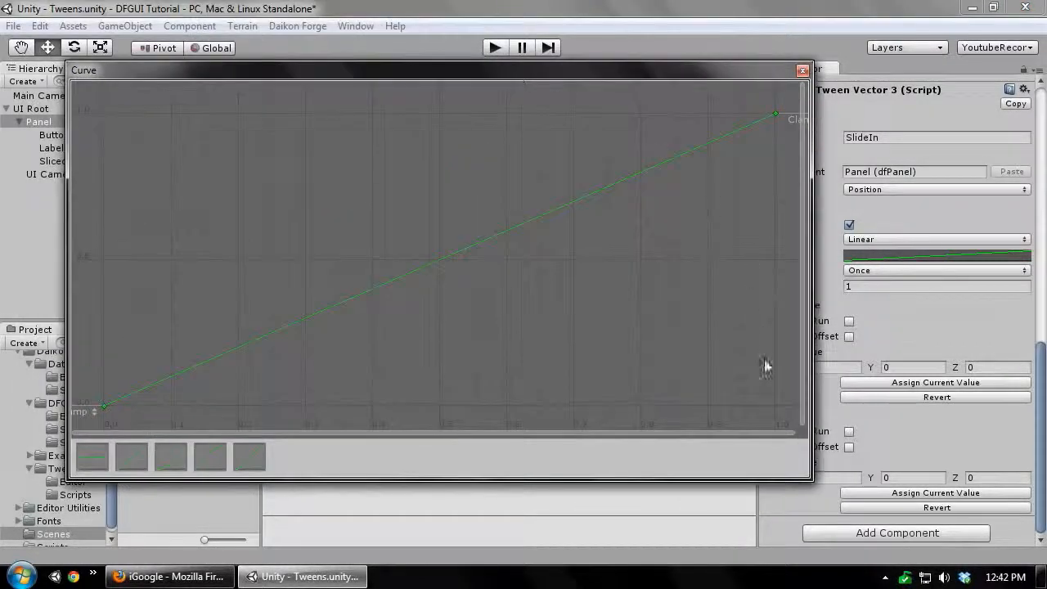
{"action": "left_click", "coordinate": [802, 71]}
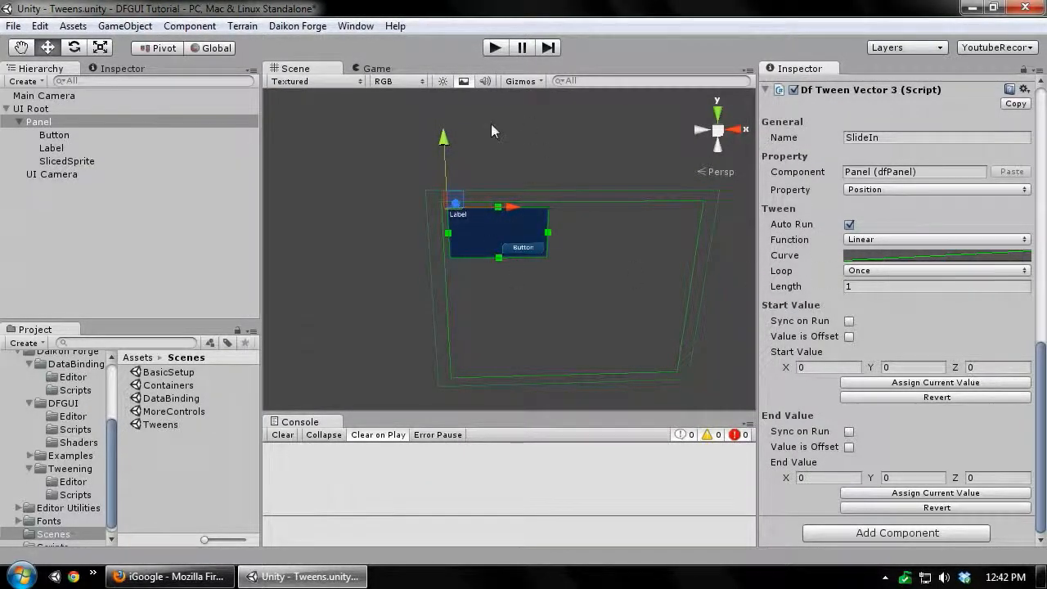
{"action": "left_click", "coordinate": [883, 271]}
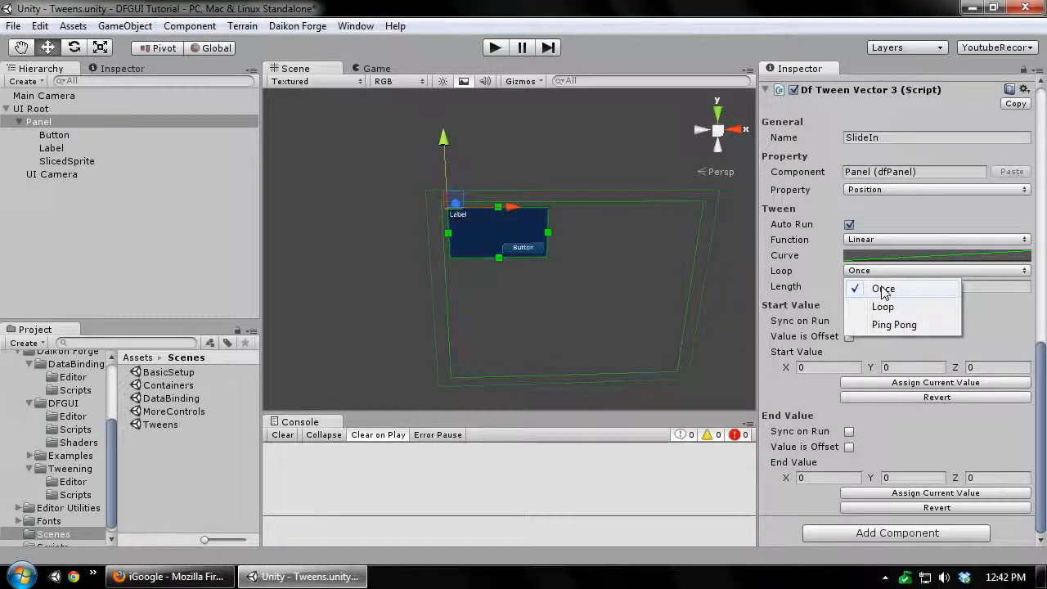
{"action": "left_click", "coordinate": [882, 286]}
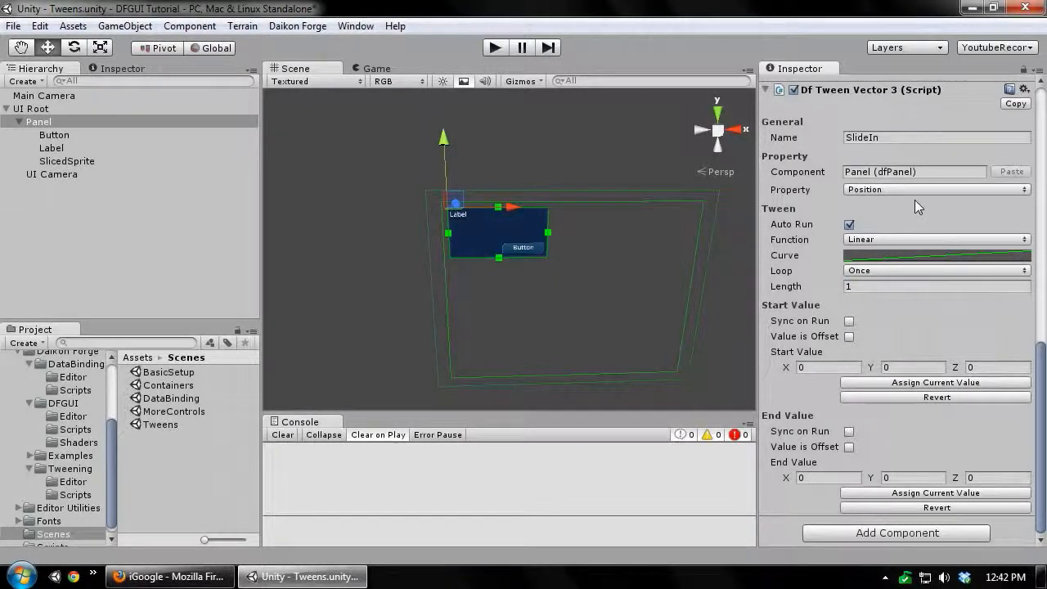
{"action": "left_click", "coordinate": [871, 271]}
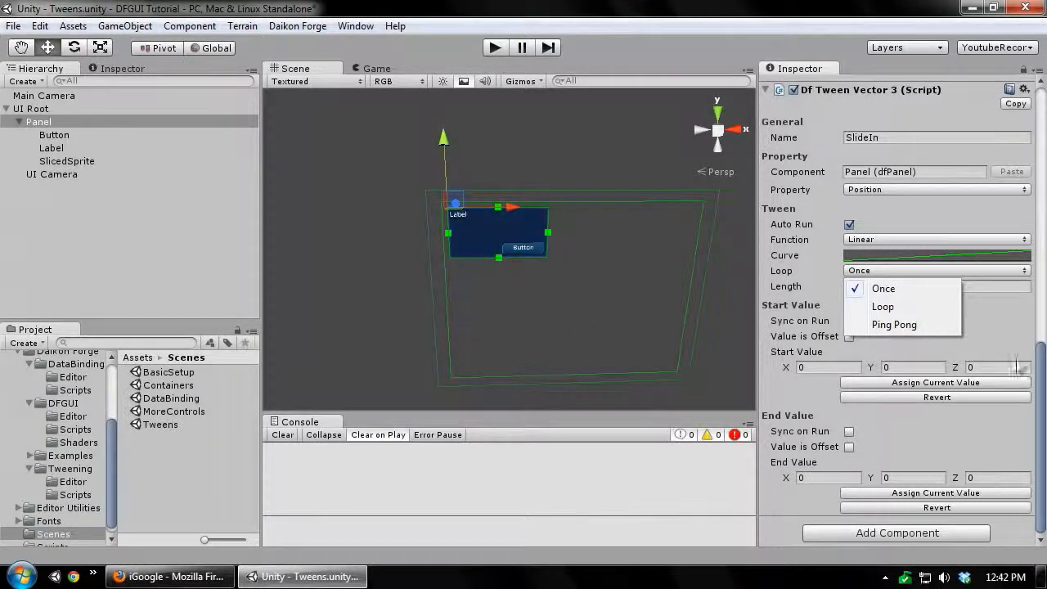
{"action": "left_click", "coordinate": [1043, 377]}
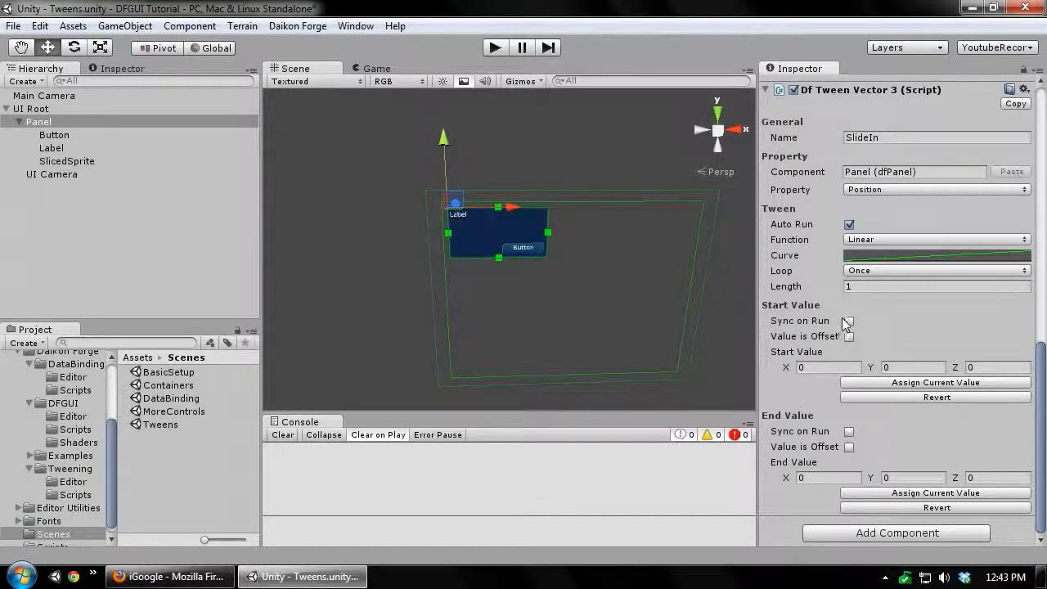
Enable Value is Offset for the SlideIn tween's start value and set its Y to 200.
{"action": "scroll", "coordinate": [867, 328], "scroll_direction": "up", "scroll_amount": 10}
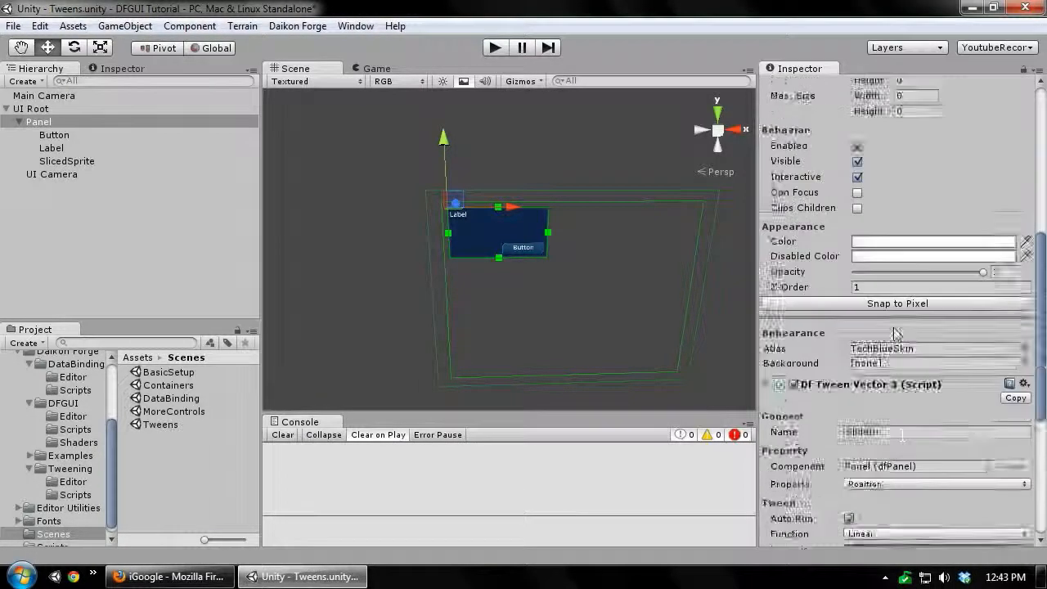
{"action": "scroll", "coordinate": [906, 159], "scroll_direction": "down", "scroll_amount": 10}
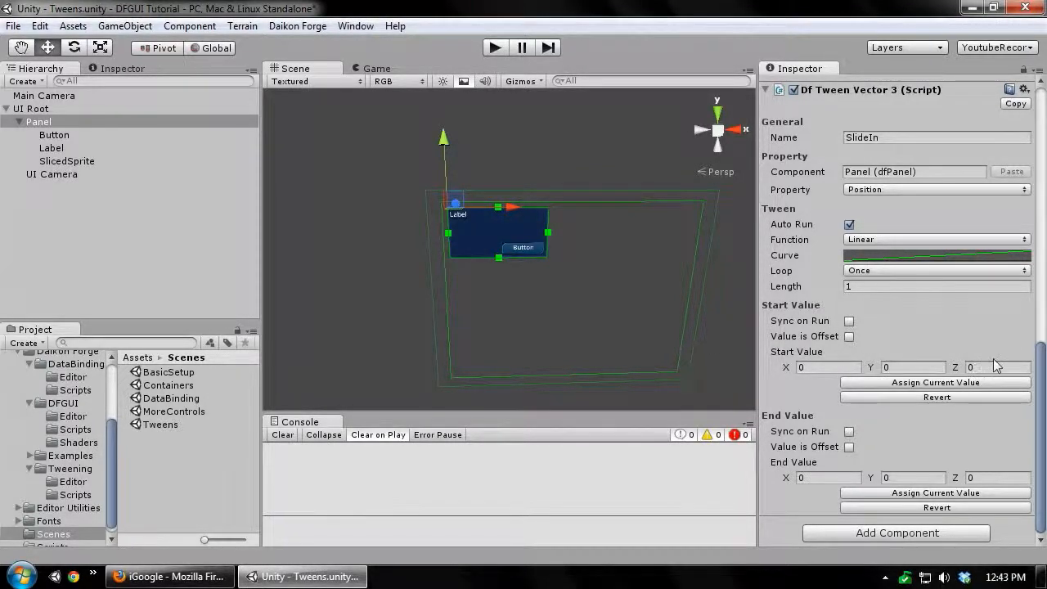
{"action": "left_click_drag", "start_coordinate": [1041, 368], "coordinate": [875, 5]}
{"action": "scroll", "coordinate": [860, 205], "scroll_direction": "down", "scroll_amount": 4}
{"action": "scroll", "coordinate": [859, 225], "scroll_direction": "down", "scroll_amount": 12}
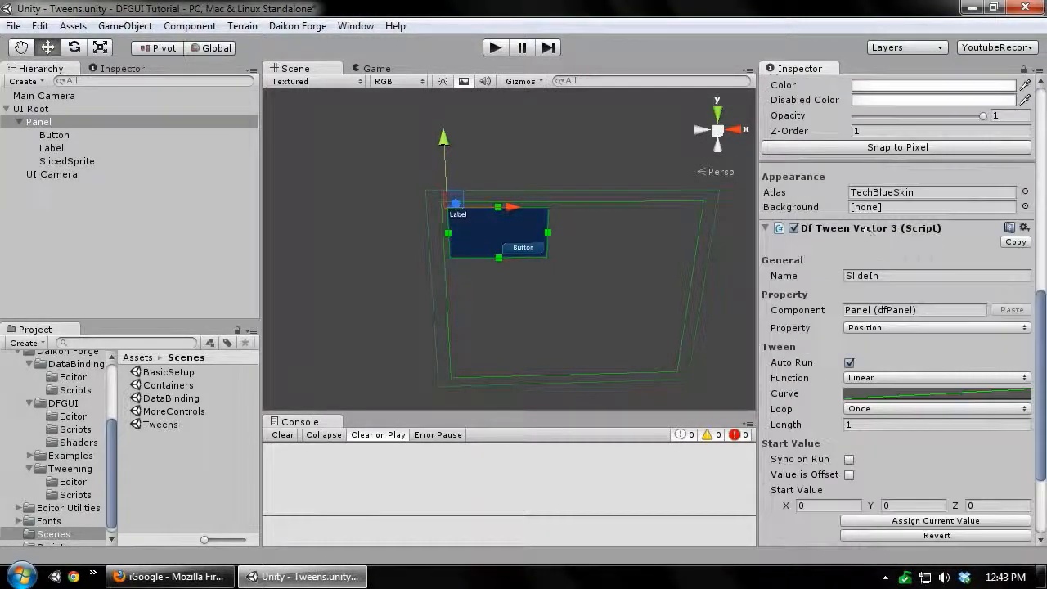
{"action": "left_click", "coordinate": [849, 336]}
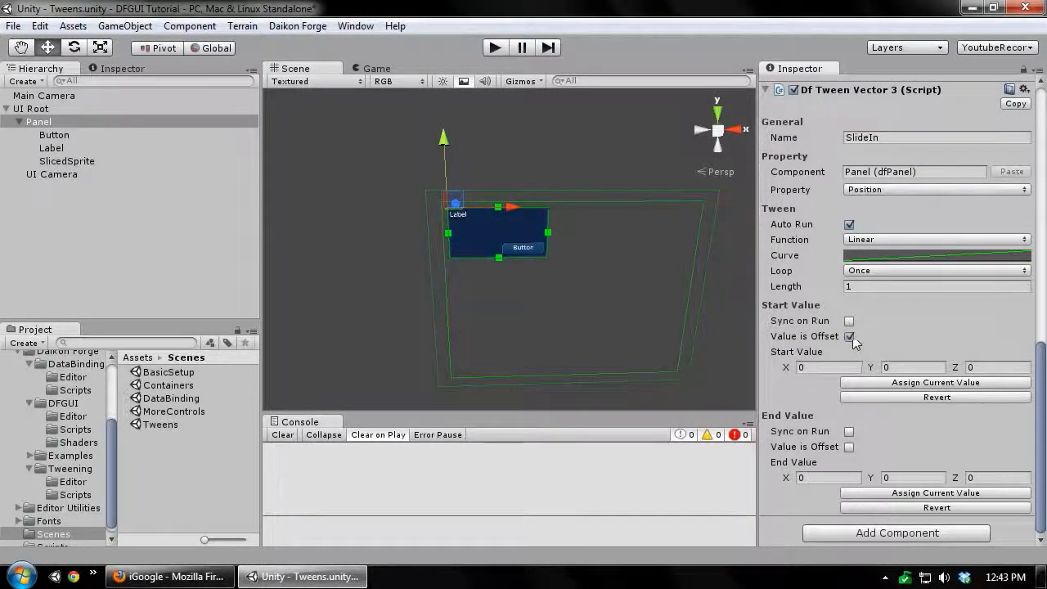
{"action": "left_click", "coordinate": [913, 367]}
{"action": "type", "text": "200"}
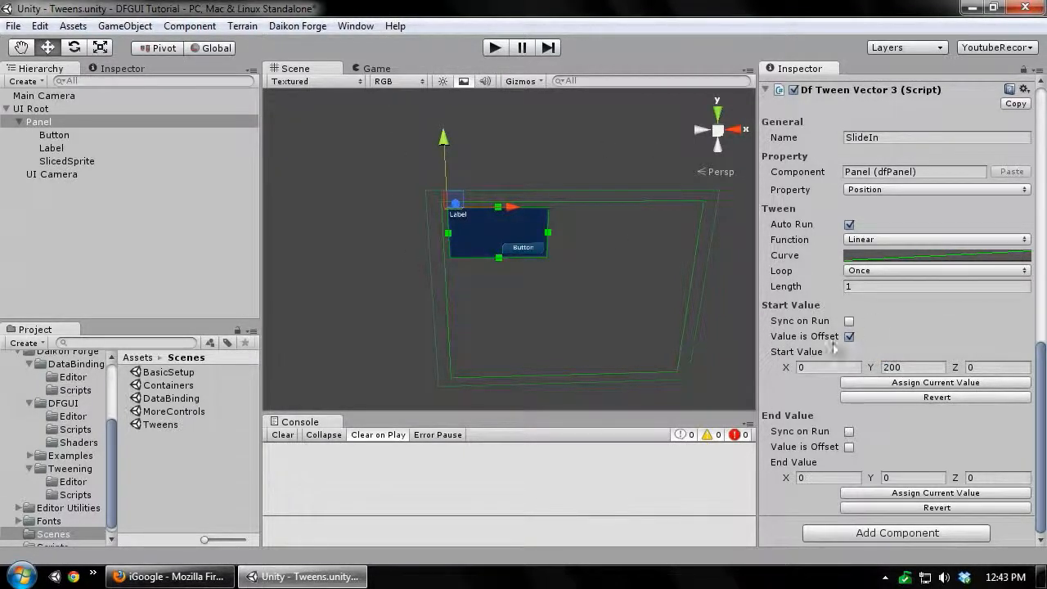
Turn off the start value's Value is Offset and the end value's Sync on Run, and assign the current position as End Value.
{"action": "left_click", "coordinate": [892, 367]}
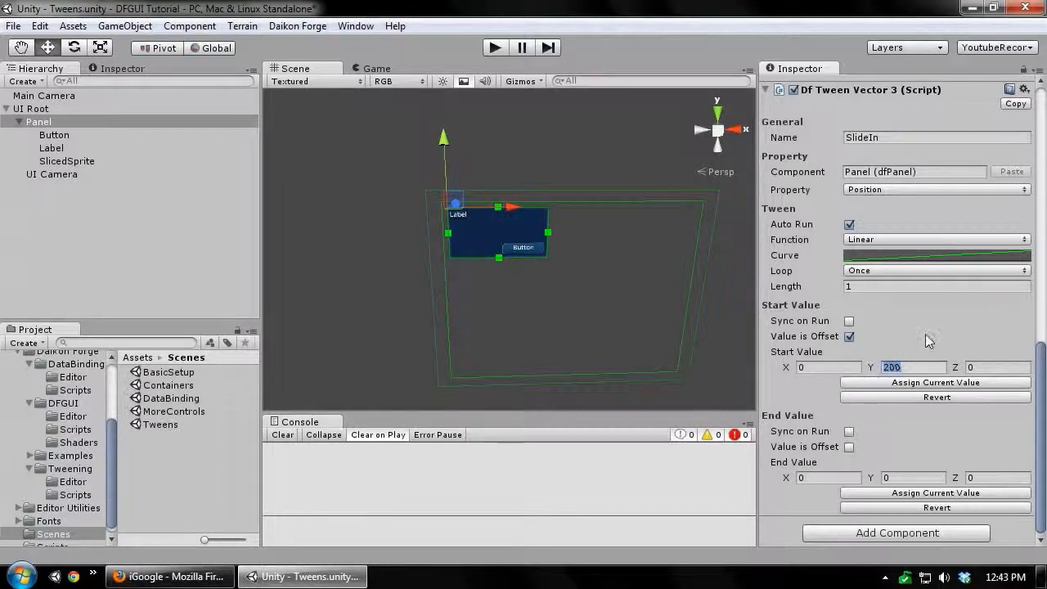
{"action": "left_click", "coordinate": [850, 336]}
{"action": "scroll", "coordinate": [941, 417], "scroll_direction": "up", "scroll_amount": 3}
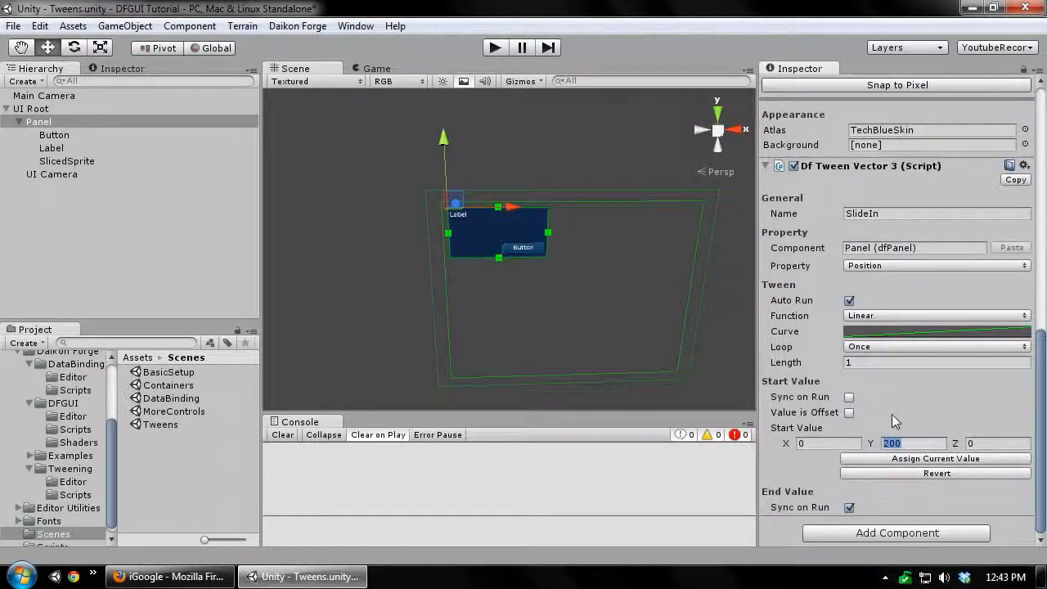
{"action": "left_click", "coordinate": [850, 507]}
{"action": "scroll", "coordinate": [852, 508], "scroll_direction": "down", "scroll_amount": 3}
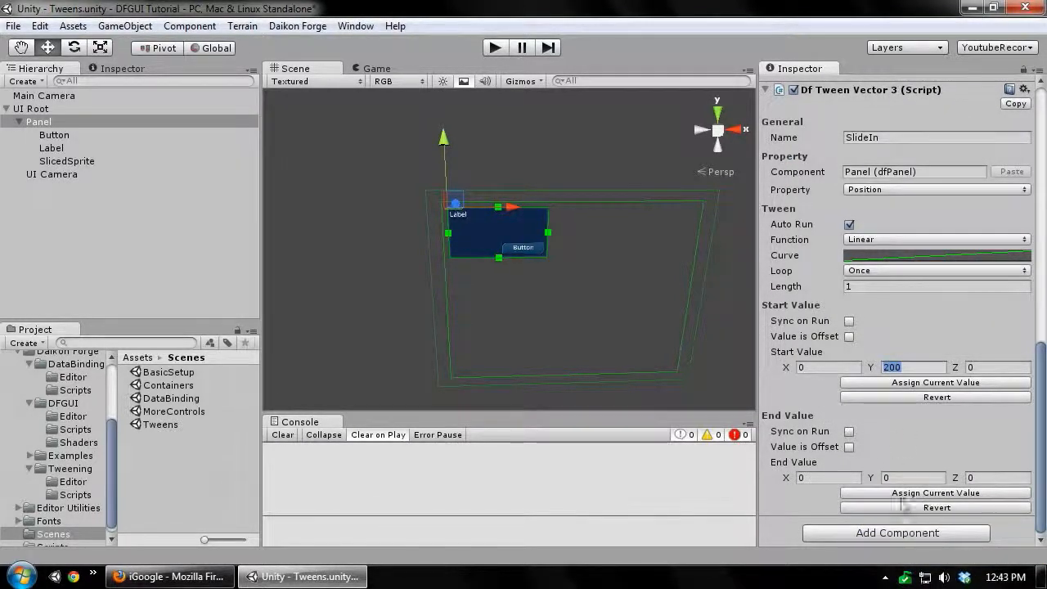
{"action": "left_click", "coordinate": [883, 495]}
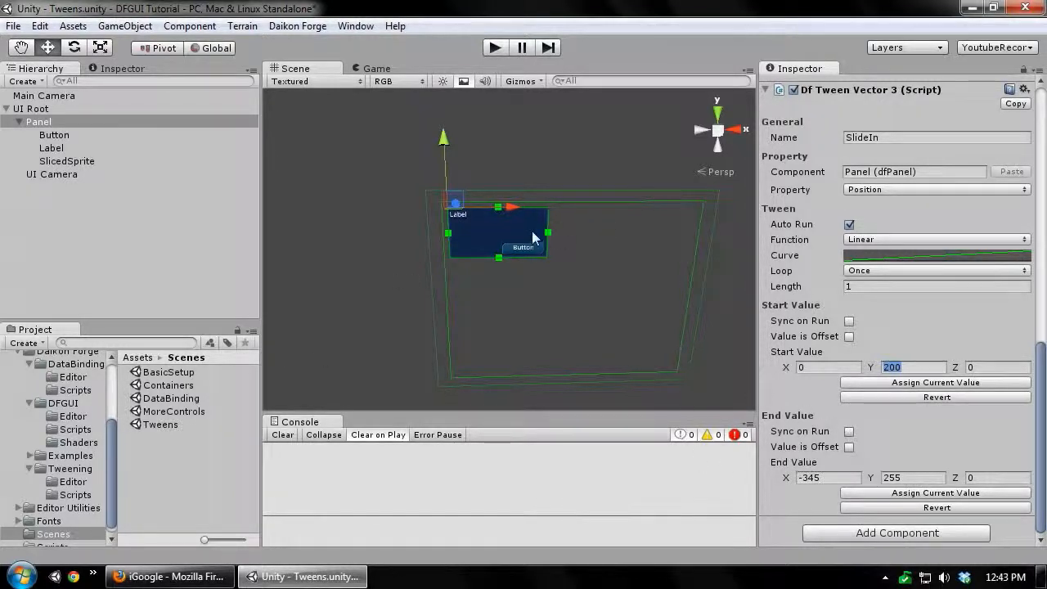
Deselect the Panel and run the scene to preview the SlideIn animation, and stop playback.
{"action": "middle_click_drag", "start_coordinate": [533, 232], "coordinate": [443, 265]}
{"action": "scroll", "coordinate": [482, 276], "scroll_direction": "down", "scroll_amount": 8}
{"action": "left_click", "coordinate": [519, 123]}
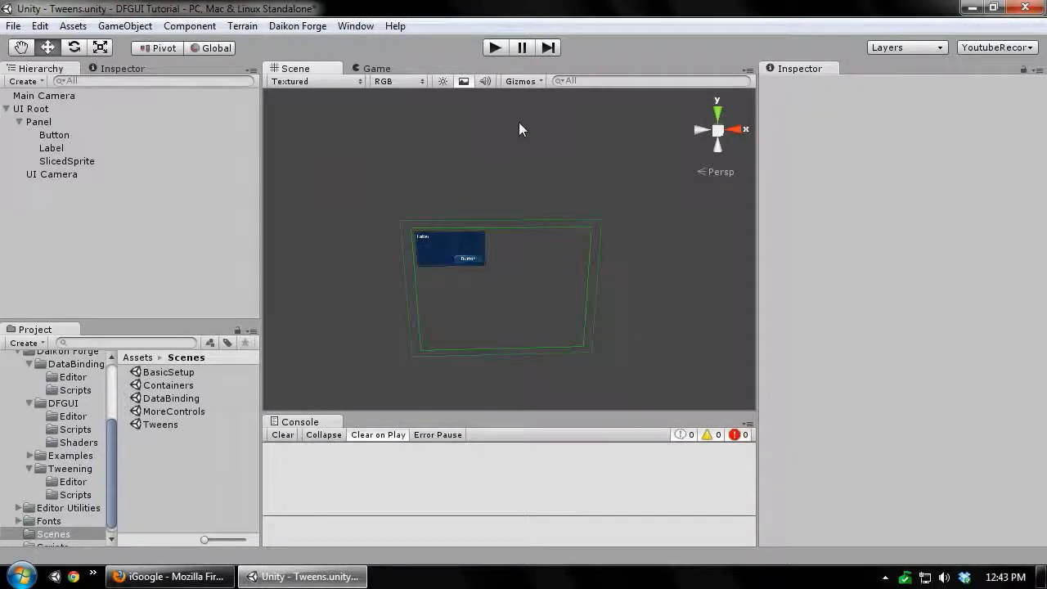
{"action": "key", "text": "ctrl+p"}
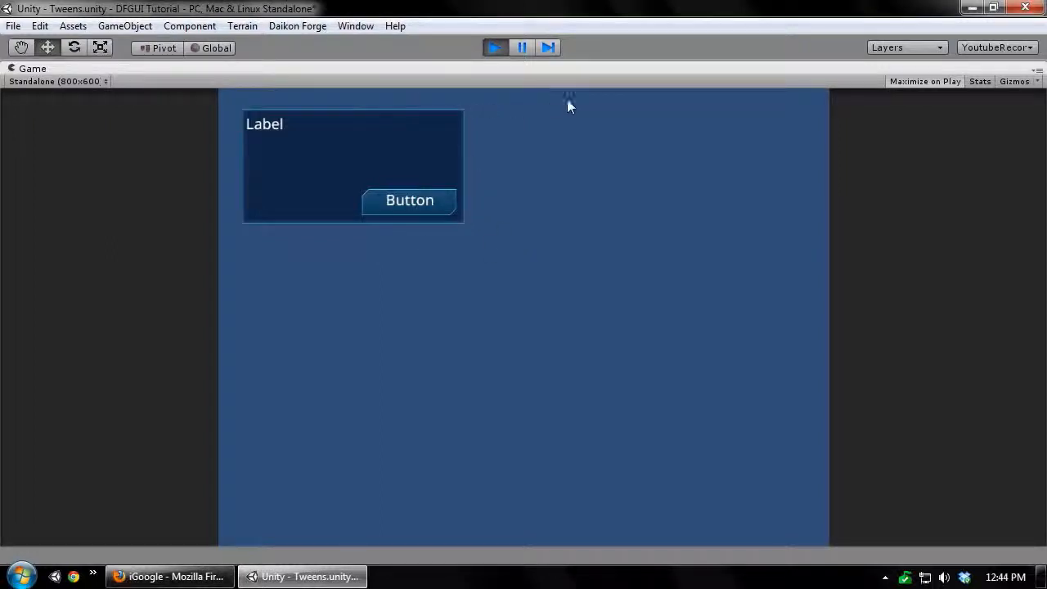
{"action": "left_click", "coordinate": [497, 48]}
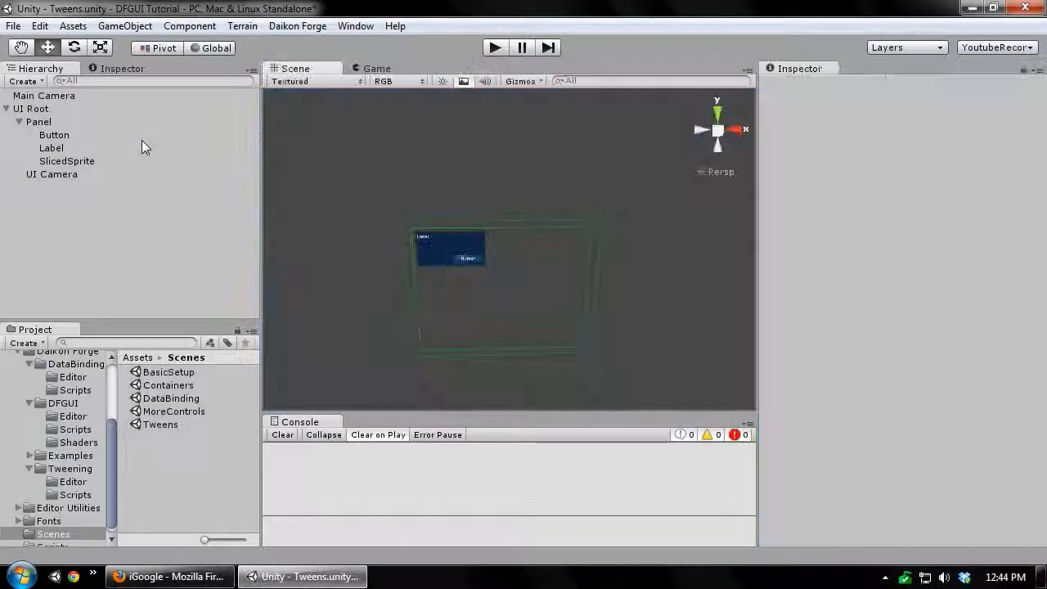
Enable Auto Run for the Panel's SlideIn tween and set its easing function to Bounce.
{"action": "left_click", "coordinate": [39, 122]}
{"action": "scroll", "coordinate": [447, 231], "scroll_direction": "down", "scroll_amount": 1}
{"action": "scroll", "coordinate": [441, 230], "scroll_direction": "up", "scroll_amount": 8}
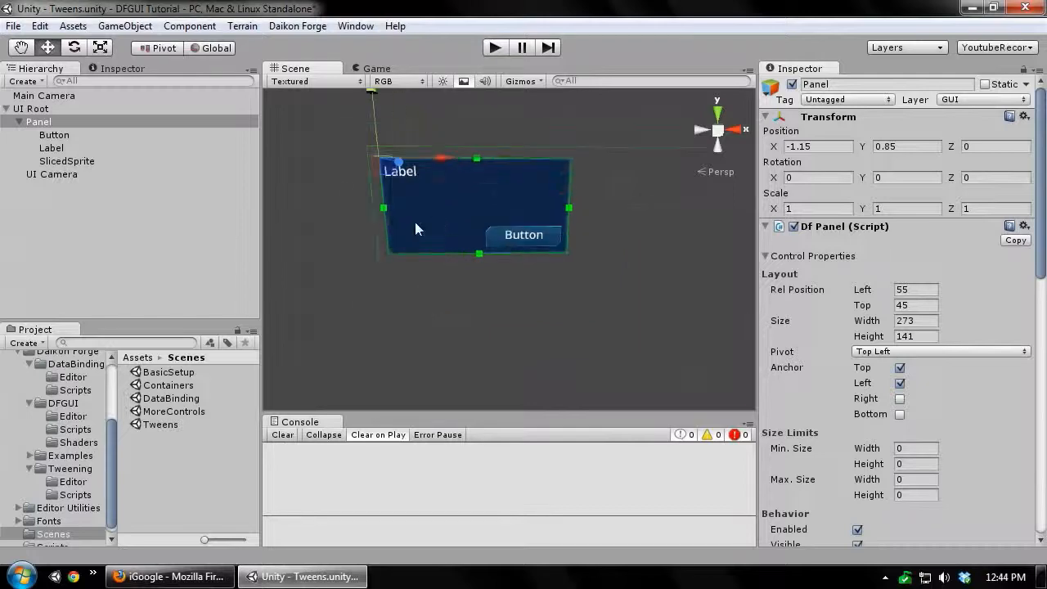
{"action": "middle_click_drag", "start_coordinate": [415, 226], "coordinate": [361, 259]}
{"action": "scroll", "coordinate": [1020, 297], "scroll_direction": "down", "scroll_amount": 12}
{"action": "left_click", "coordinate": [849, 313]}
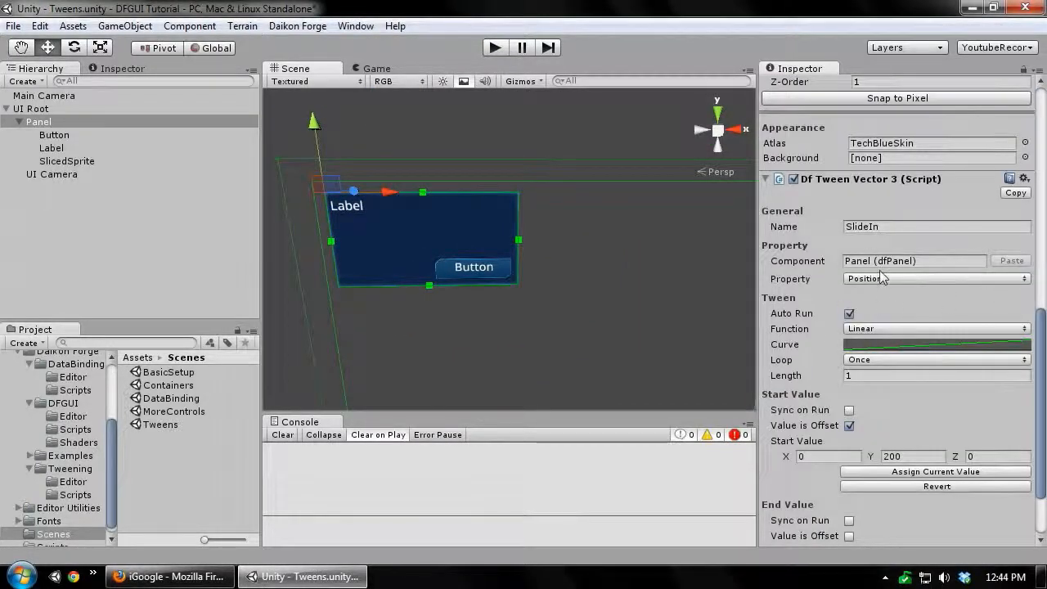
{"action": "left_click", "coordinate": [881, 329]}
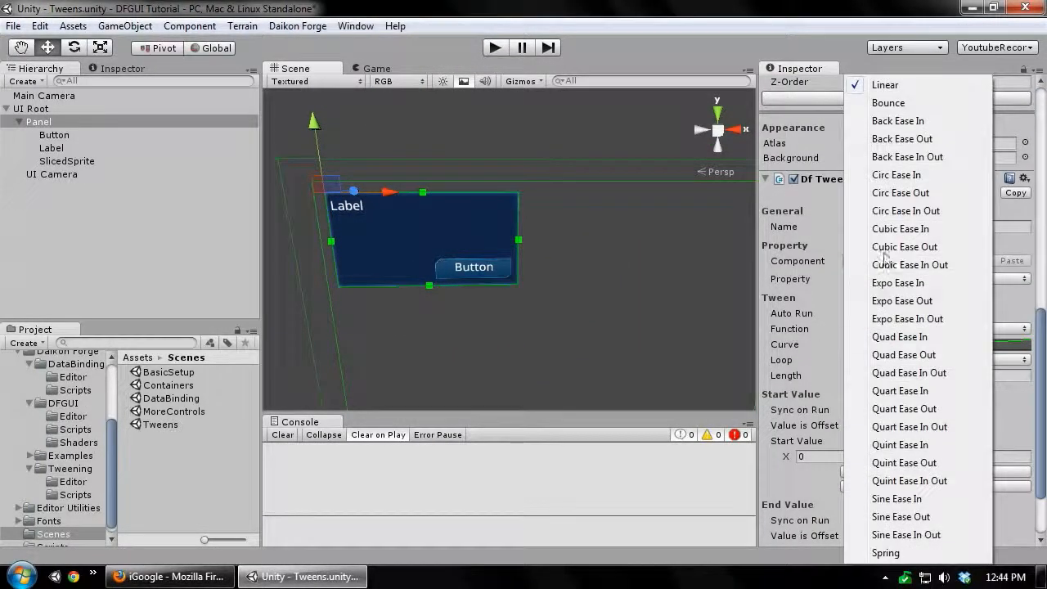
{"action": "left_click", "coordinate": [883, 104]}
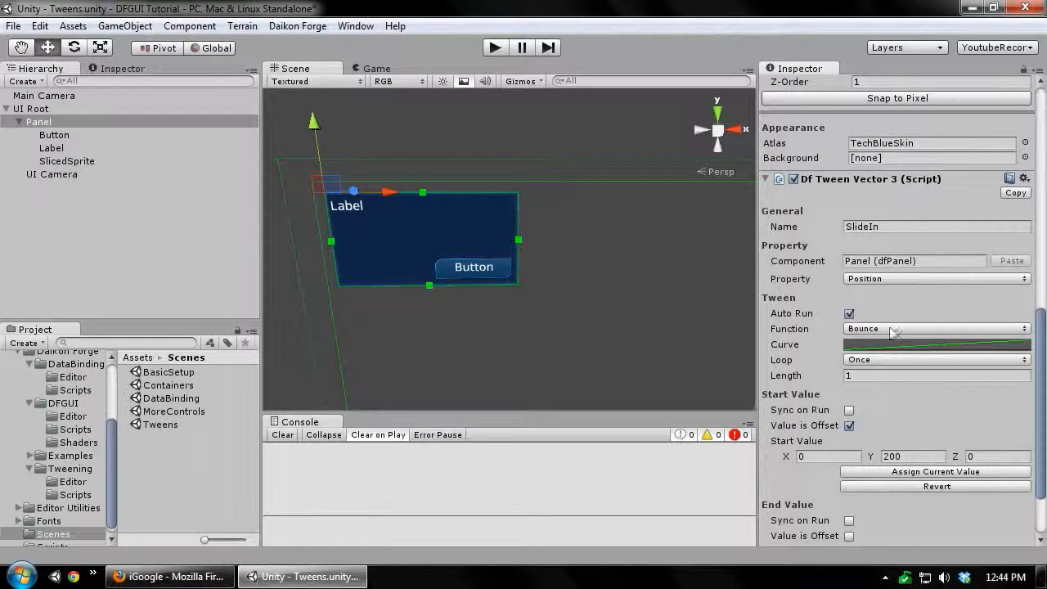
Deselect the Panel, run the scene to preview the Bounce slide-in, and stop playback.
{"action": "left_click", "coordinate": [495, 112]}
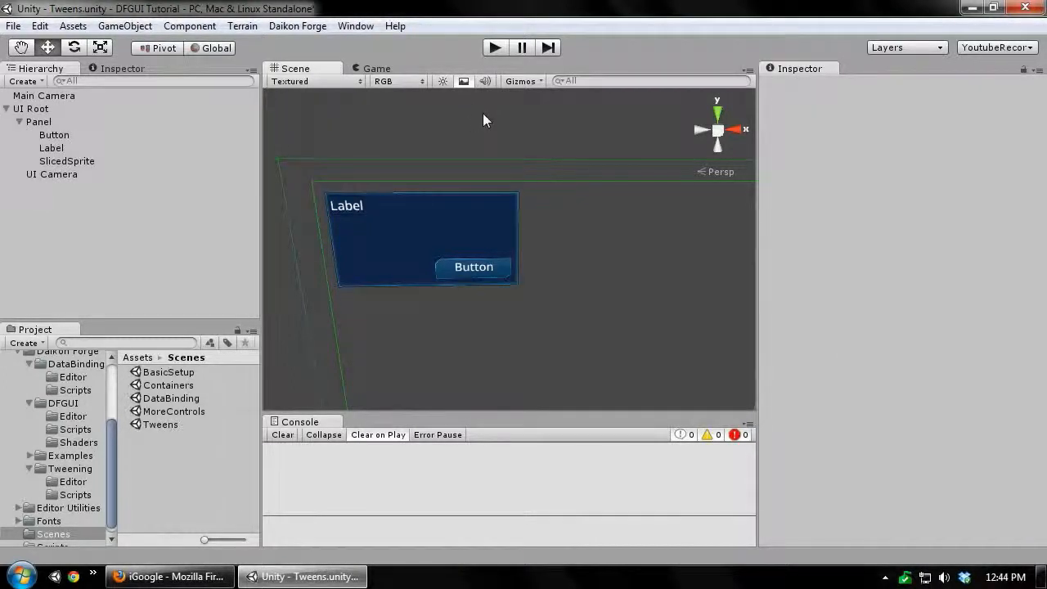
{"action": "left_click", "coordinate": [494, 47]}
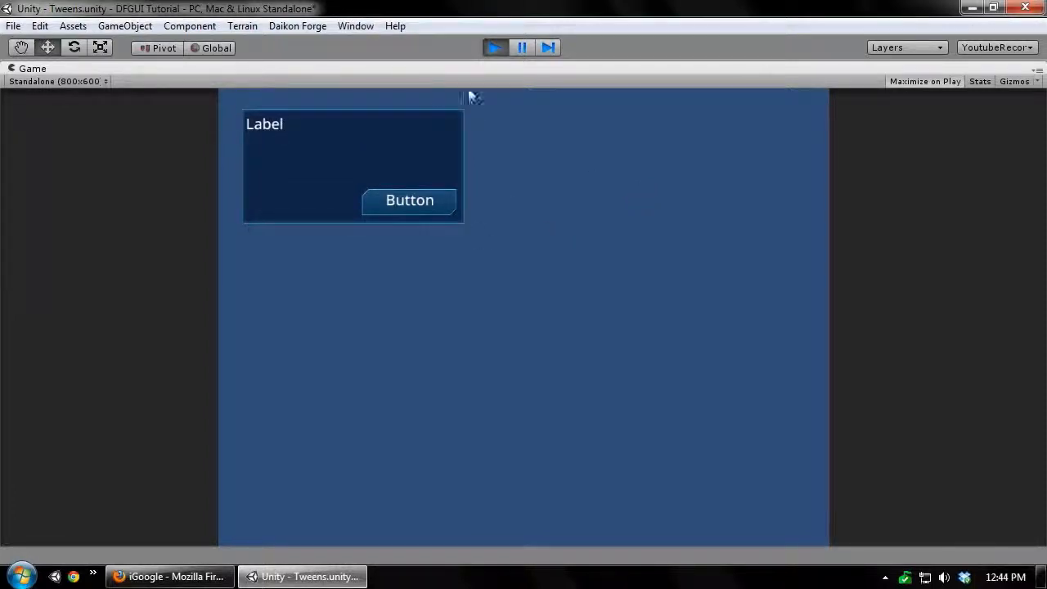
{"action": "left_click", "coordinate": [498, 47]}
Add a Daikon Forge Tween Color 32 component to the Button.
{"action": "scroll", "coordinate": [589, 213], "scroll_direction": "down", "scroll_amount": 3}
{"action": "middle_click_drag", "start_coordinate": [563, 231], "coordinate": [516, 219]}
{"action": "scroll", "coordinate": [526, 210], "scroll_direction": "up", "scroll_amount": 3}
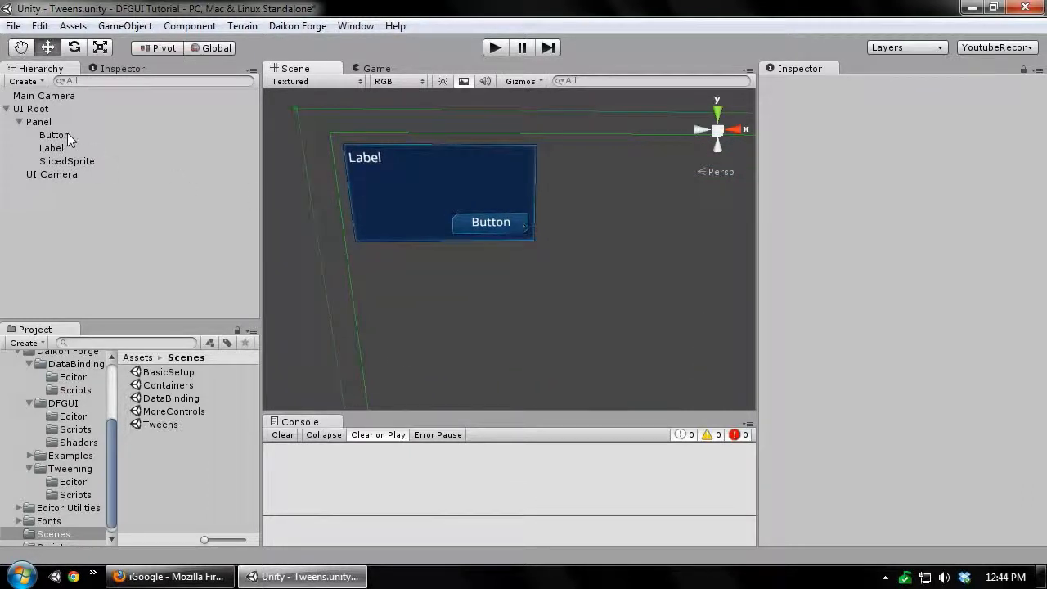
{"action": "left_click", "coordinate": [506, 229]}
{"action": "mouse_move", "coordinate": [398, 262]}
{"action": "middle_mouse_down"}
{"action": "mouse_move", "coordinate": [344, 248]}
{"action": "mouse_move", "coordinate": [391, 276]}
{"action": "middle_mouse_up"}
{"action": "scroll", "coordinate": [368, 260], "scroll_direction": "down", "scroll_amount": 1}
{"action": "scroll", "coordinate": [949, 266], "scroll_direction": "down", "scroll_amount": 10}
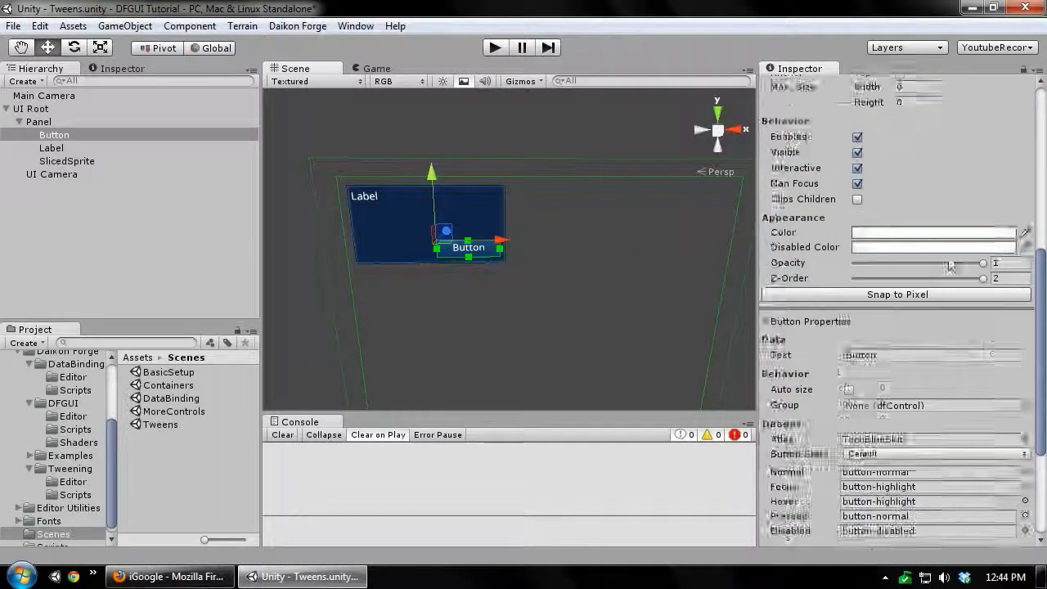
{"action": "scroll", "coordinate": [949, 266], "scroll_direction": "down", "scroll_amount": 5}
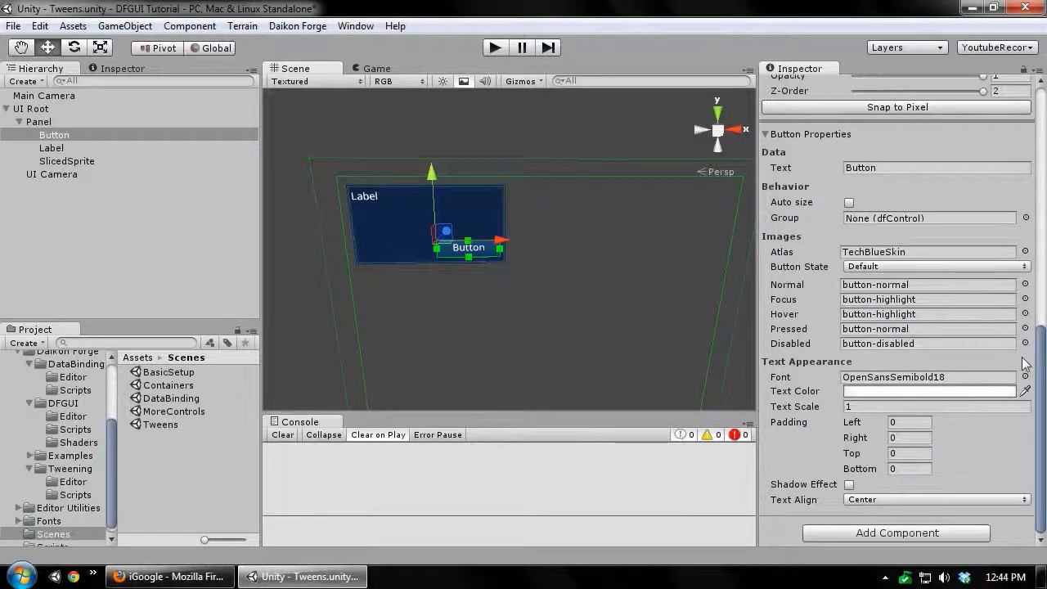
{"action": "left_click", "coordinate": [894, 535]}
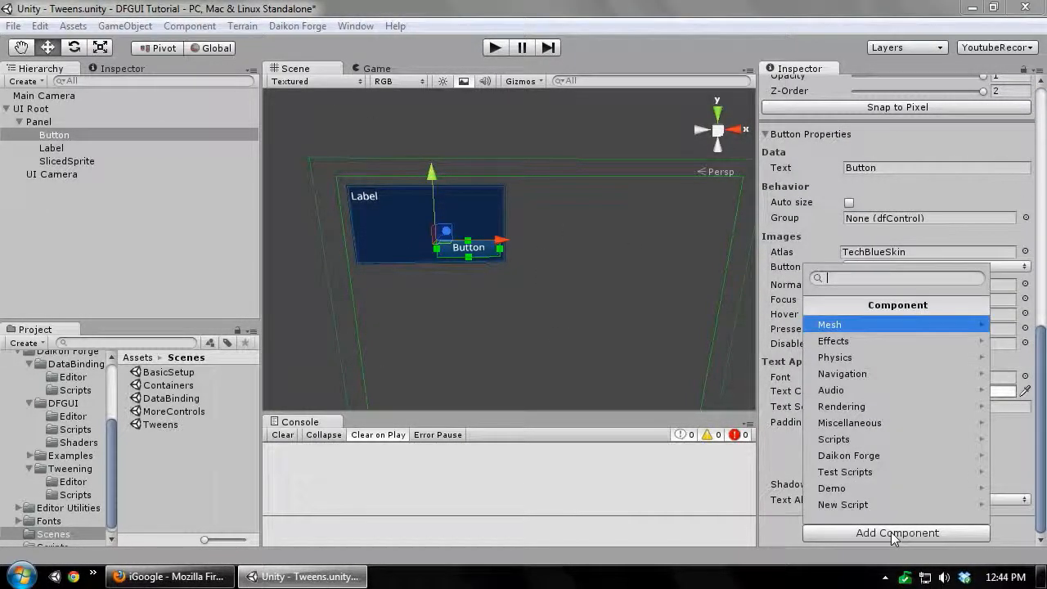
{"action": "key", "text": "Down"}
{"action": "key", "text": "Down"}
{"action": "key", "text": "Down"}
{"action": "key", "text": "Down"}
{"action": "key", "text": "Down"}
{"action": "key", "text": "Down"}
{"action": "key", "text": "Down"}
{"action": "key", "text": "Down"}
{"action": "key", "text": "Right"}
{"action": "key", "text": "Down"}
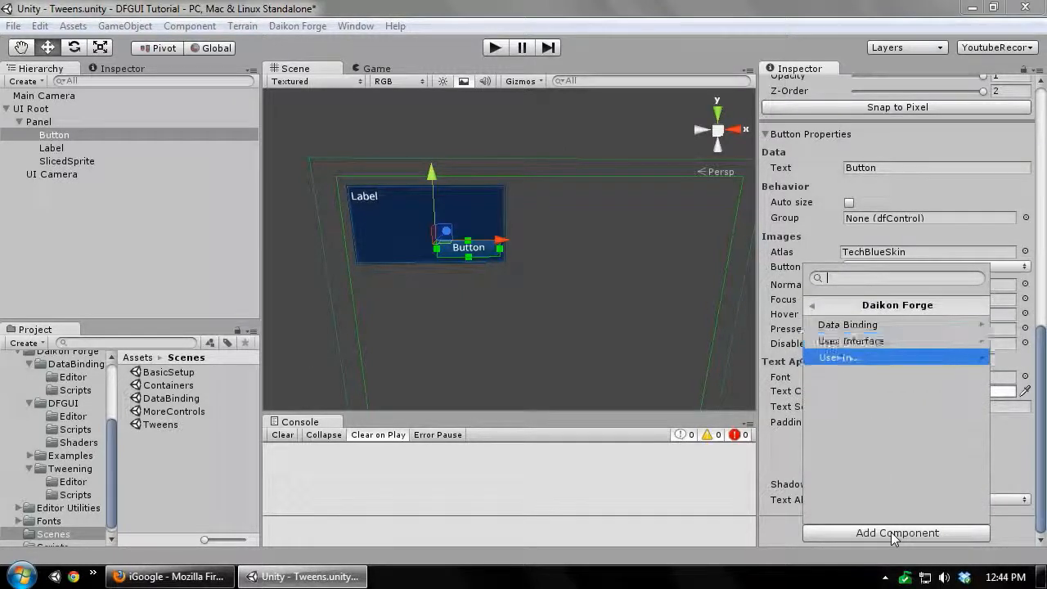
{"action": "key", "text": "Right"}
{"action": "key", "text": "Down"}
{"action": "key", "text": "Return"}
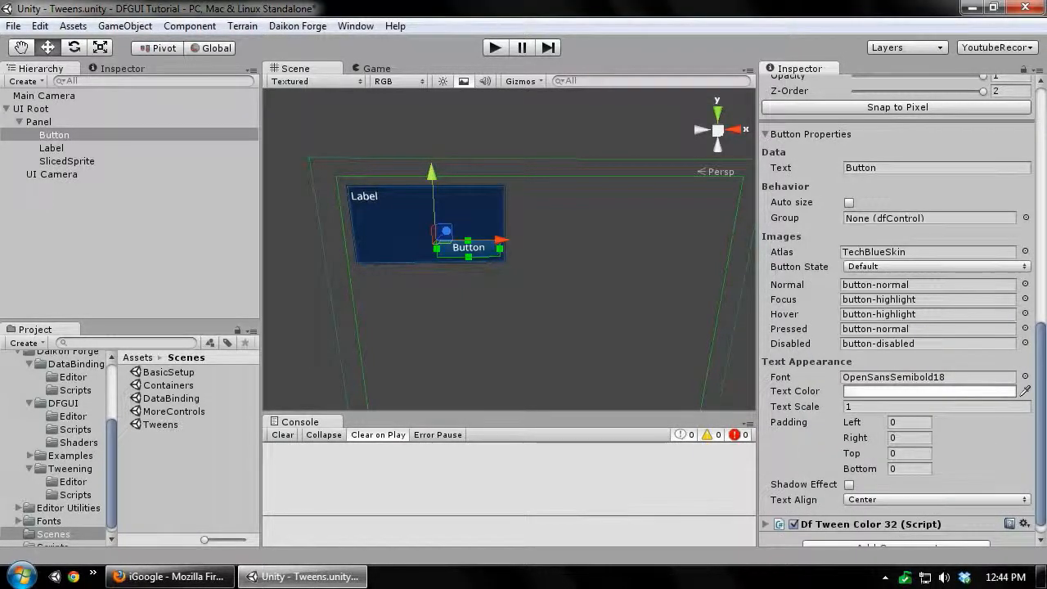
Name the Button's color tween FlashGreen and set its target property to Color.
{"action": "scroll", "coordinate": [834, 453], "scroll_direction": "down", "scroll_amount": 3}
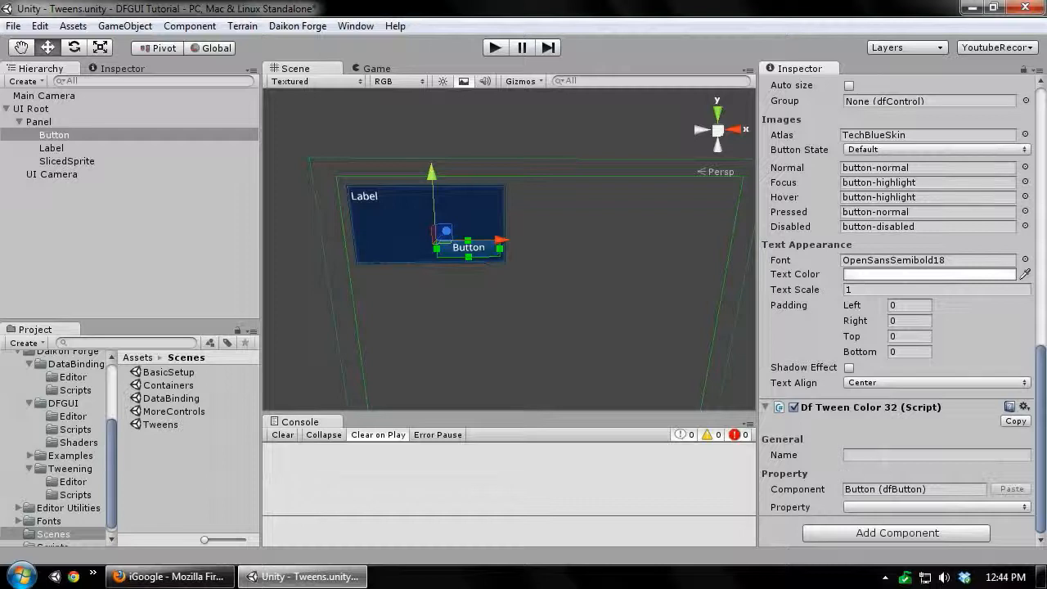
{"action": "type", "text": "FlashGreen"}
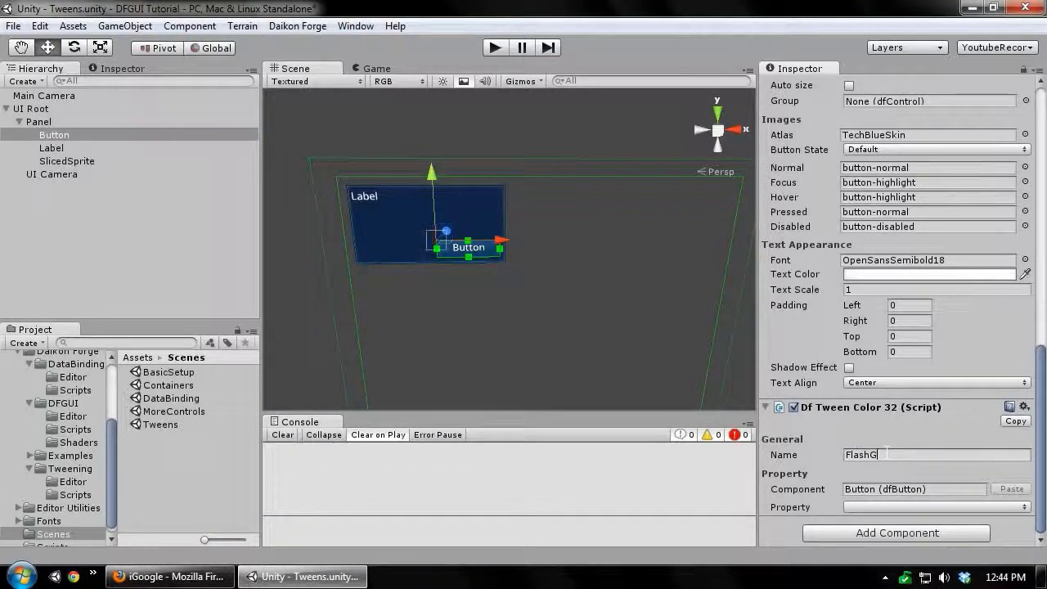
{"action": "left_click", "coordinate": [884, 507]}
{"action": "left_click", "coordinate": [896, 447]}
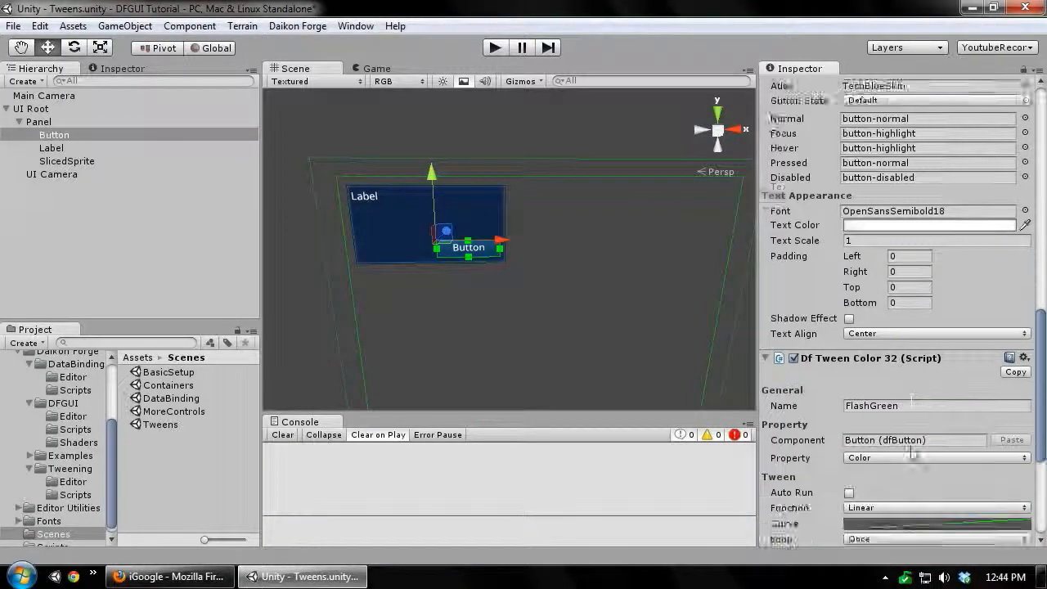
Assign the Button's current color as both the Start Value and End Value of the FlashGreen tween.
{"action": "scroll", "coordinate": [851, 327], "scroll_direction": "down", "scroll_amount": 5}
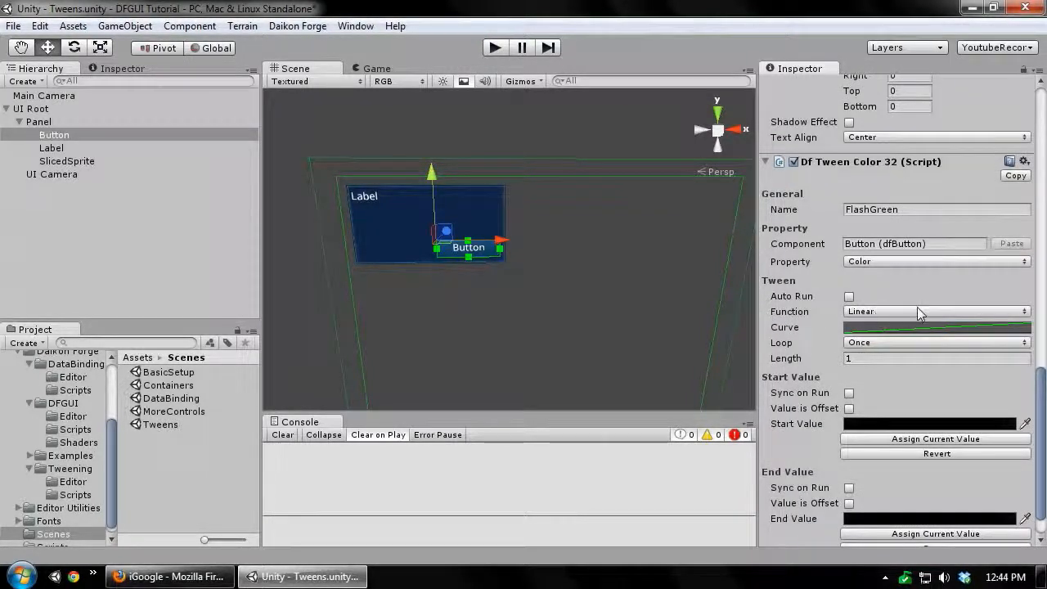
{"action": "scroll", "coordinate": [917, 307], "scroll_direction": "down", "scroll_amount": 1}
{"action": "left_click", "coordinate": [921, 398]}
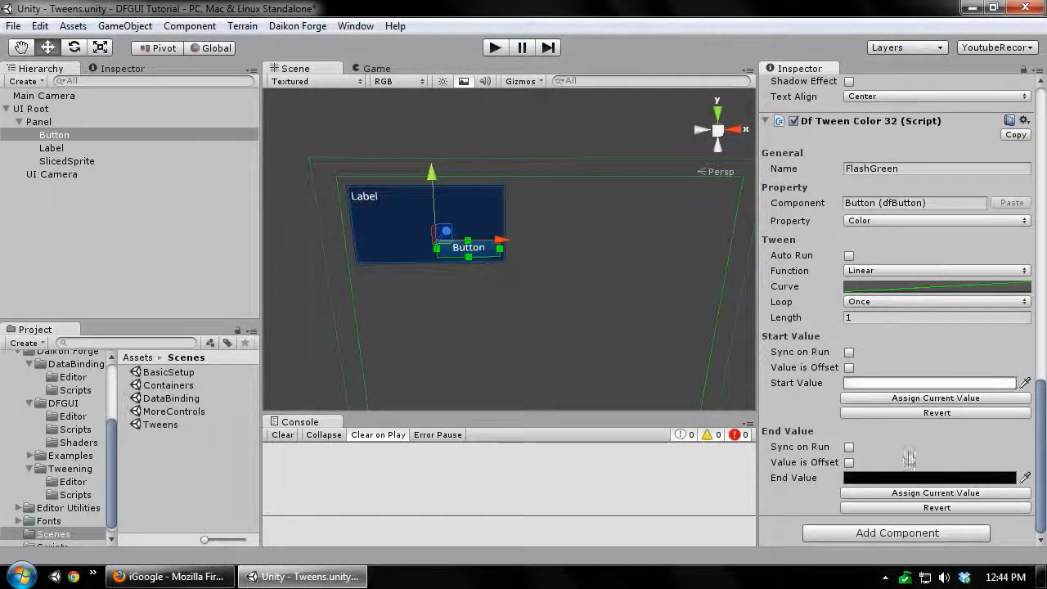
{"action": "left_click", "coordinate": [935, 493]}
Set the FlashGreen tween's start color to green by reducing its red and blue channels to 0.
{"action": "left_click", "coordinate": [928, 477]}
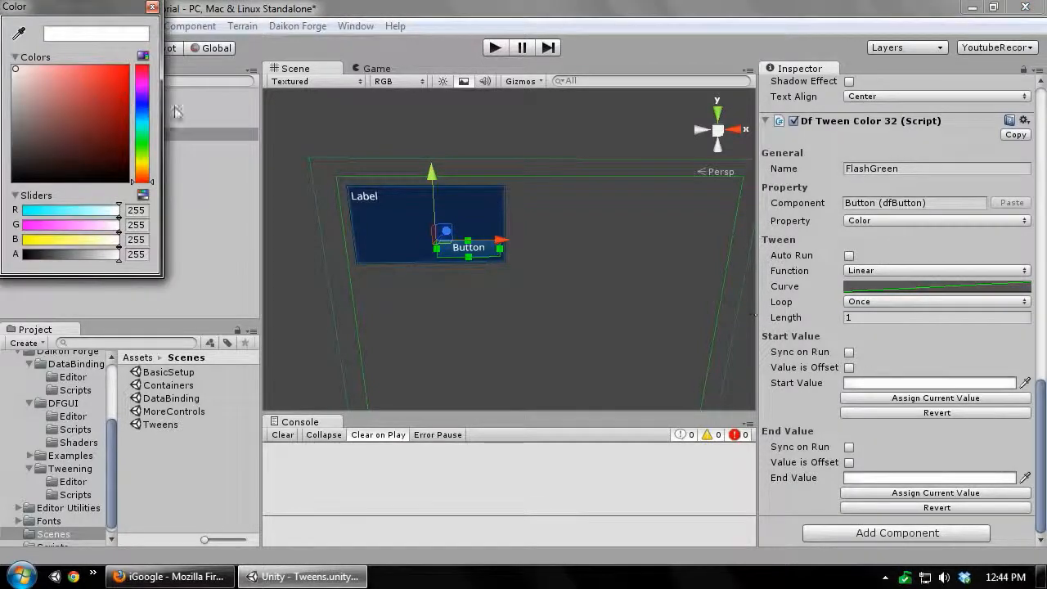
{"action": "left_click_drag", "start_coordinate": [82, 210], "coordinate": [23, 210]}
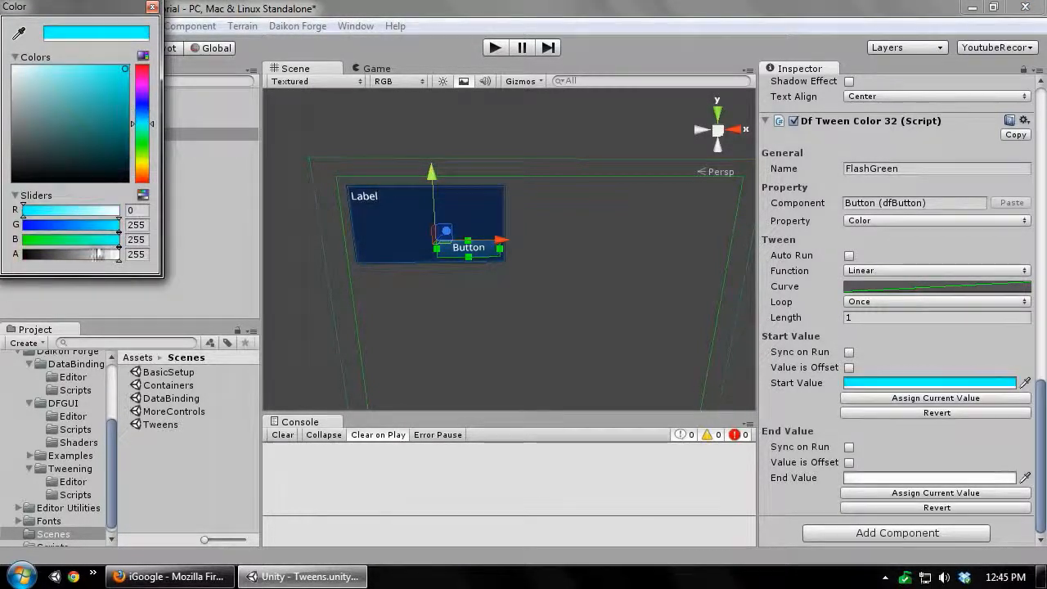
{"action": "left_click_drag", "start_coordinate": [97, 239], "coordinate": [23, 239]}
{"action": "left_click", "coordinate": [151, 7]}
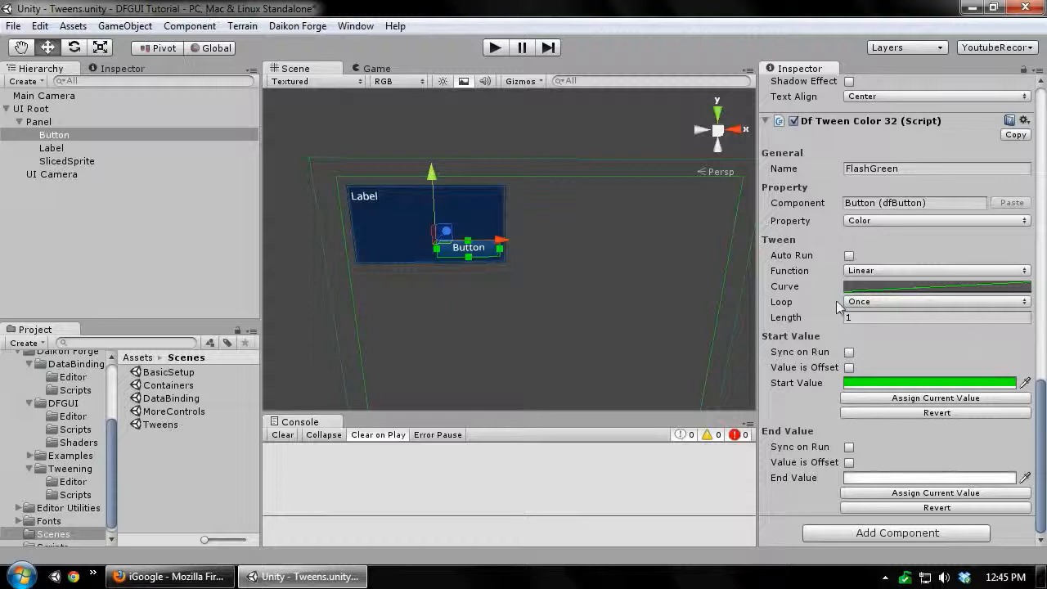
Add an Event Binding component to the Button.
{"action": "left_click", "coordinate": [843, 536]}
{"action": "type", "text": "ev"}
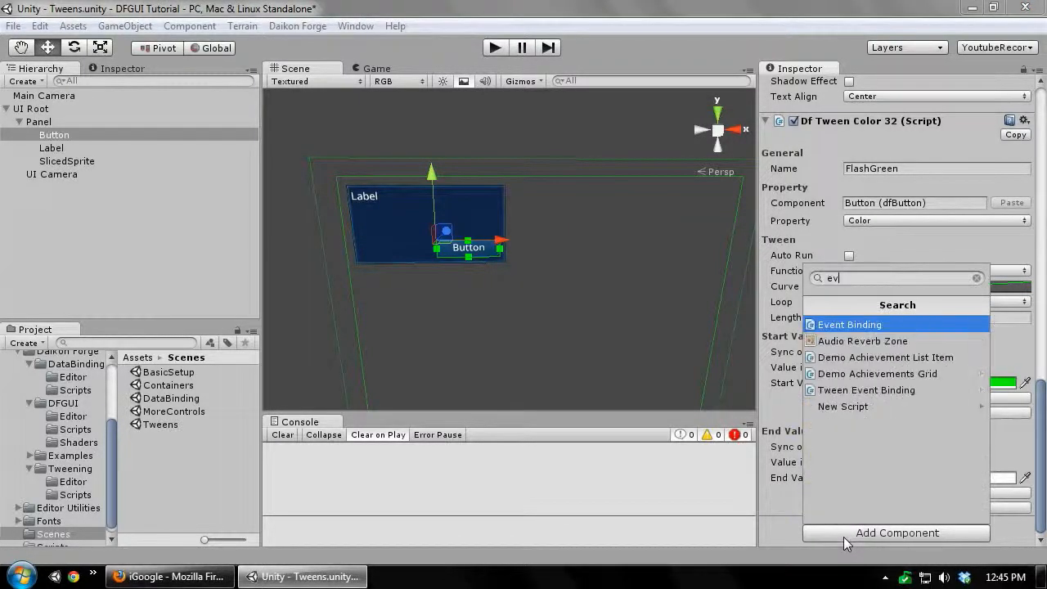
{"action": "key", "text": "Return"}
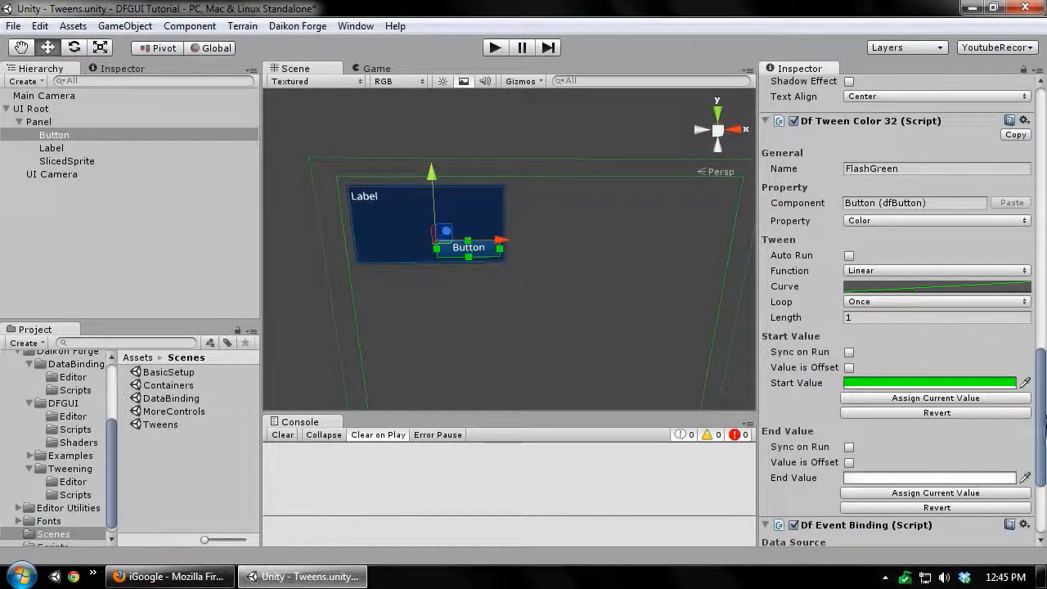
{"action": "left_click_drag", "start_coordinate": [1046, 424], "coordinate": [1046, 509]}
Copy the SlideIn tween component from the Panel.
{"action": "left_click", "coordinate": [88, 123]}
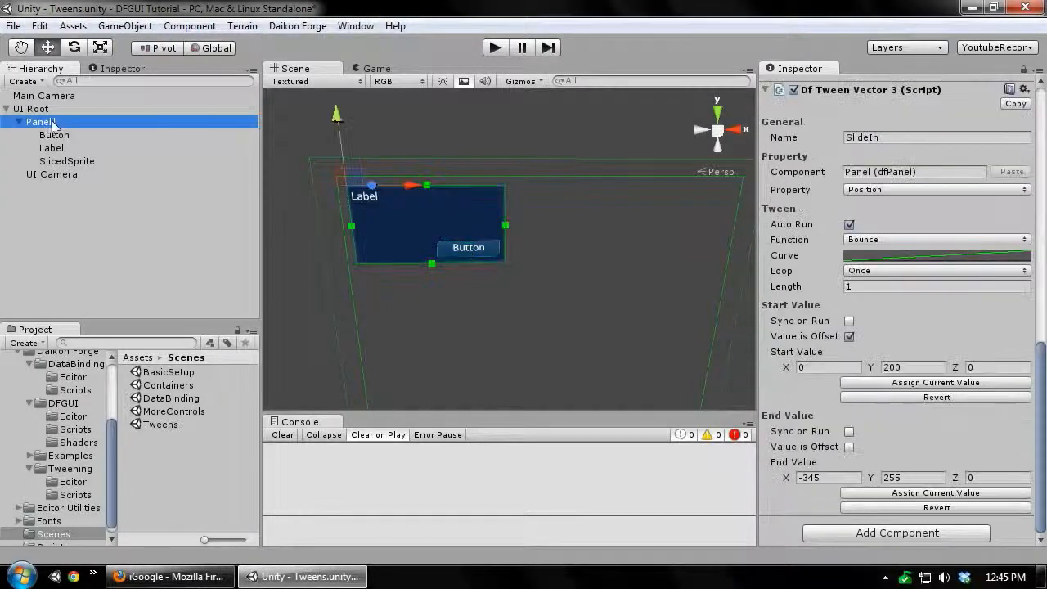
{"action": "scroll", "coordinate": [1022, 205], "scroll_direction": "up", "scroll_amount": 10}
{"action": "scroll", "coordinate": [999, 247], "scroll_direction": "down", "scroll_amount": 10}
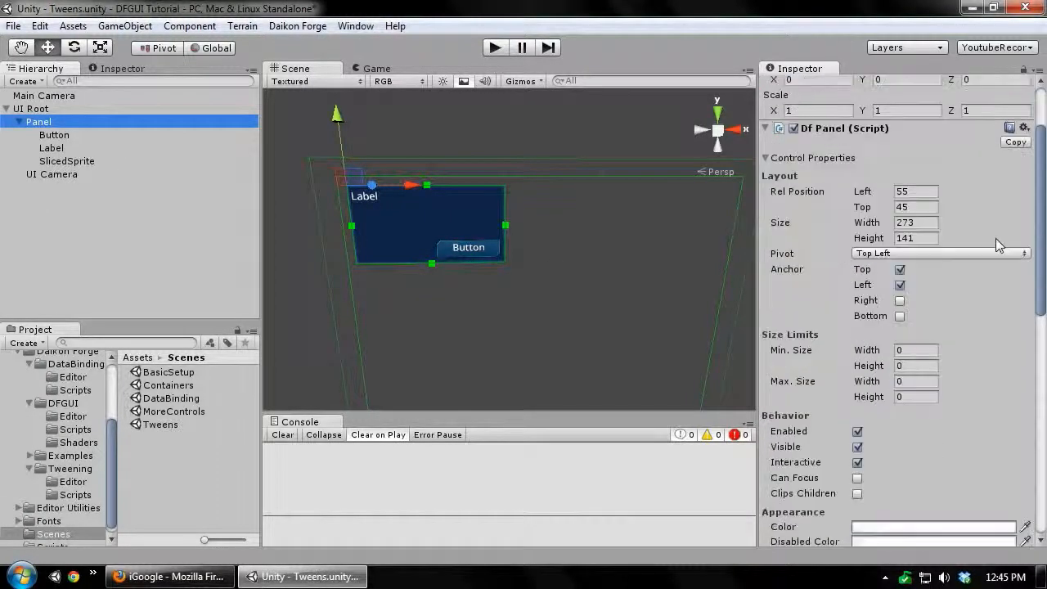
{"action": "left_click", "coordinate": [1015, 143]}
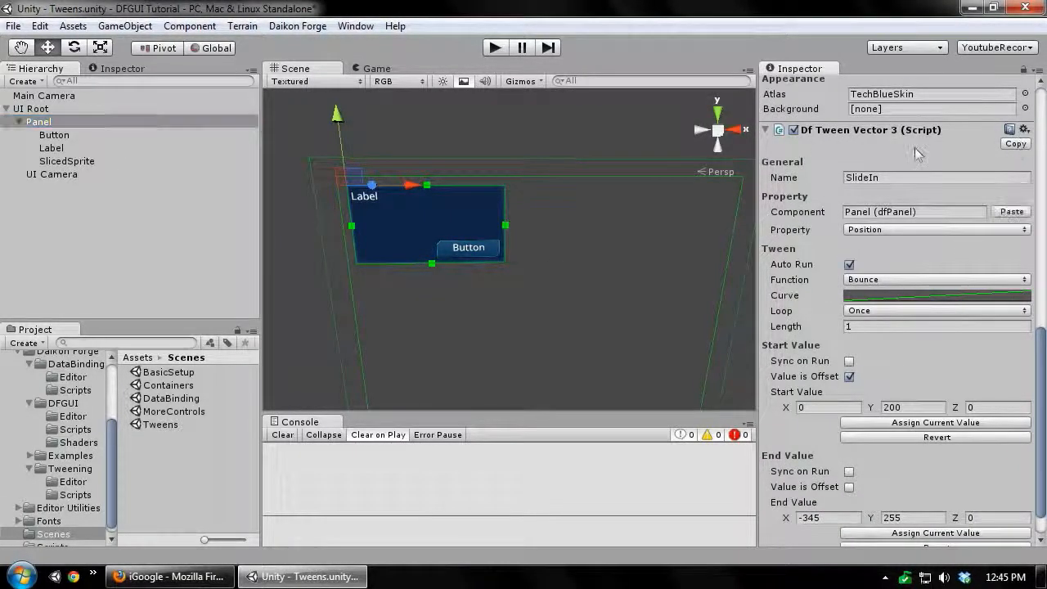
Paste SlideIn as the data source of the Button's Event Binding and set its event to TweenCompleted.
{"action": "left_click", "coordinate": [57, 135]}
{"action": "scroll", "coordinate": [917, 448], "scroll_direction": "down", "scroll_amount": 5}
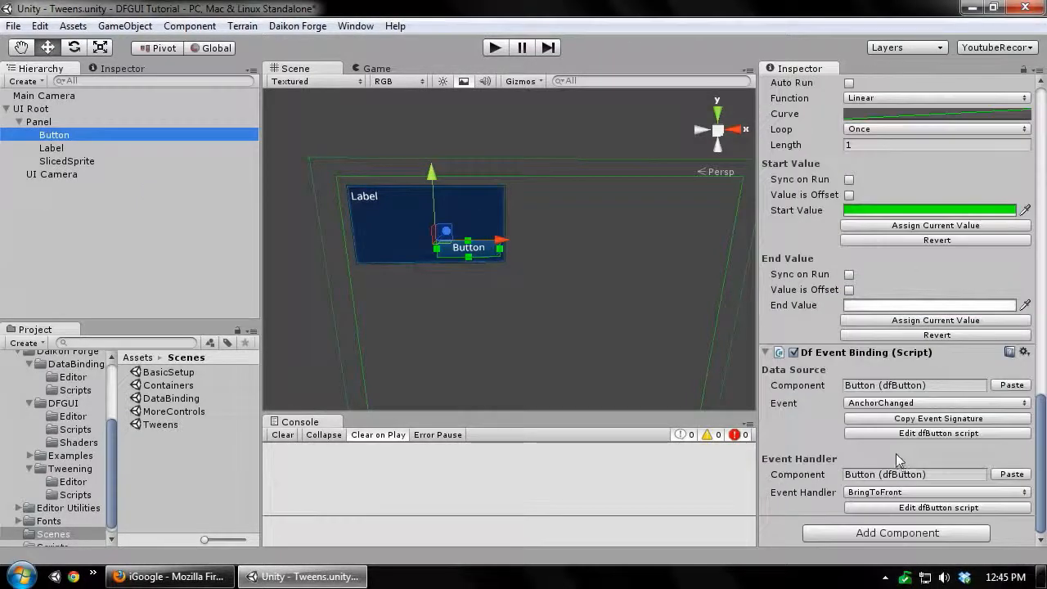
{"action": "left_click", "coordinate": [1012, 386]}
{"action": "left_click", "coordinate": [859, 436]}
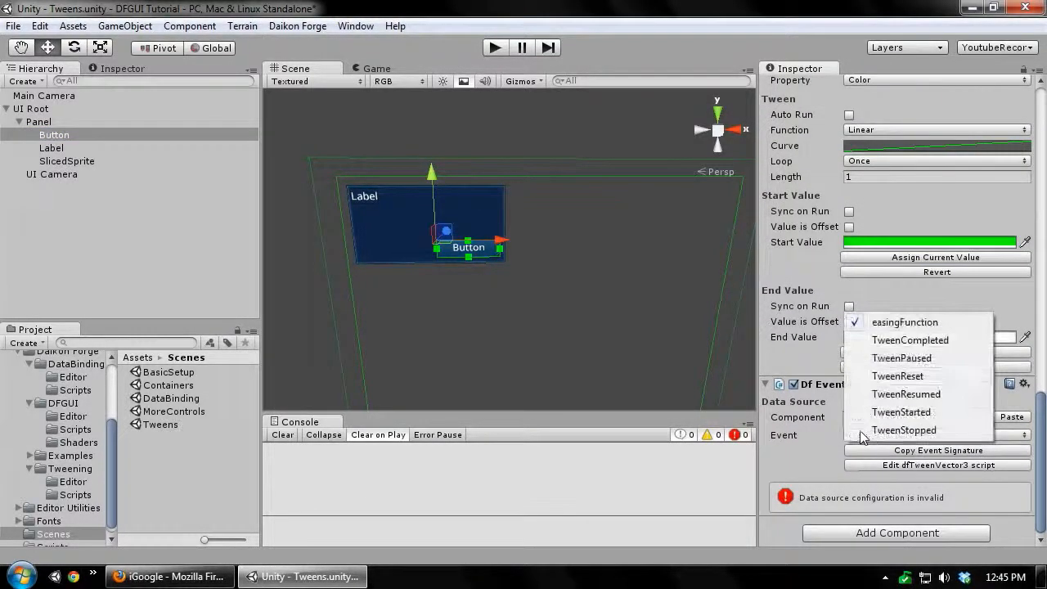
{"action": "left_click", "coordinate": [890, 346]}
Copy the FlashGreen tween, paste it as the Event Binding's event handler component, and set the handler to Play.
{"action": "scroll", "coordinate": [831, 482], "scroll_direction": "down", "scroll_amount": 2}
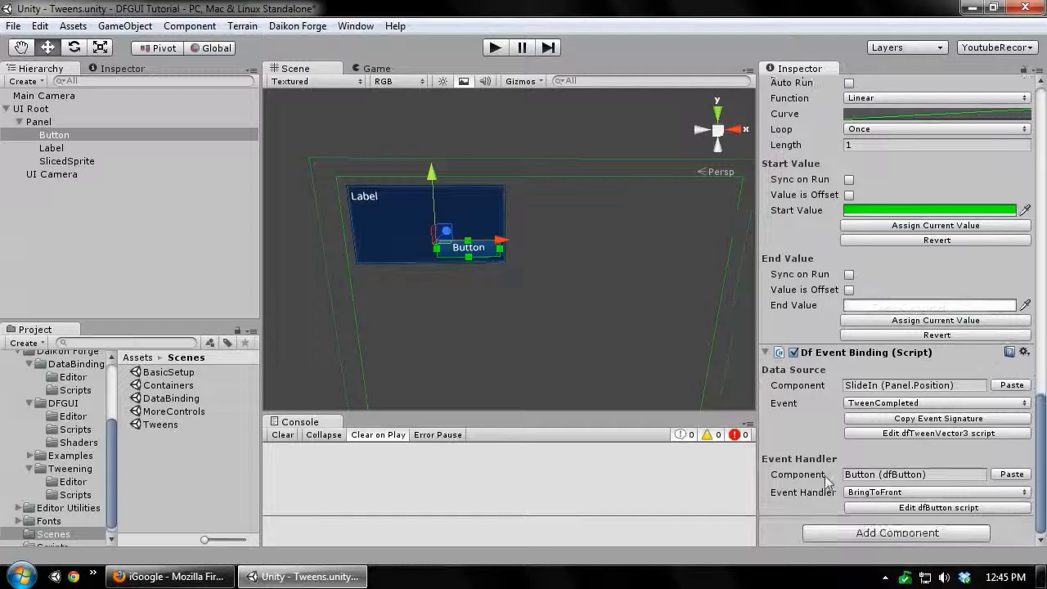
{"action": "left_click", "coordinate": [907, 491]}
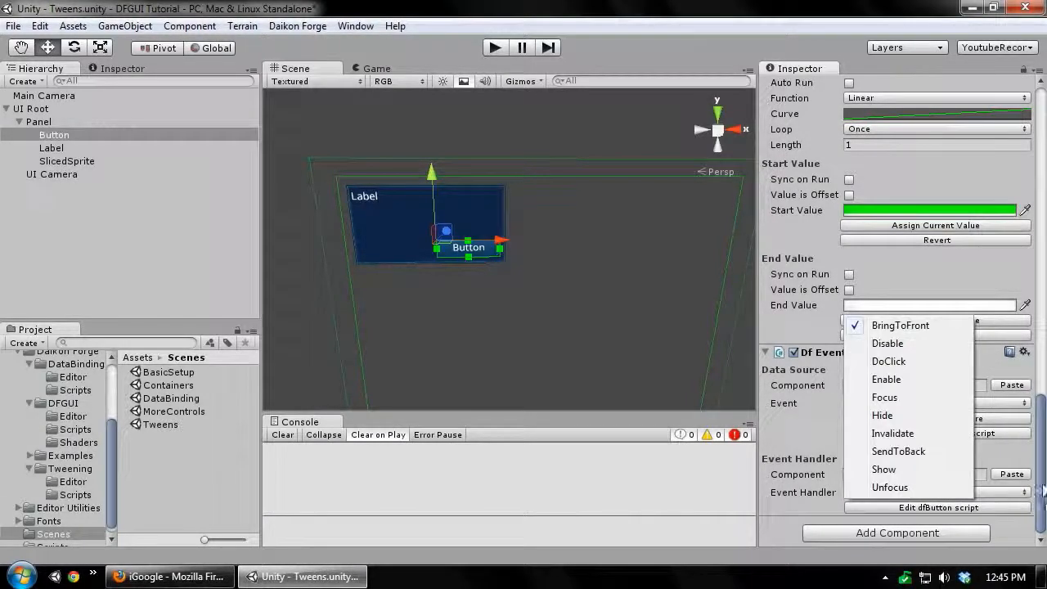
{"action": "left_click_drag", "start_coordinate": [1040, 488], "coordinate": [1040, 396]}
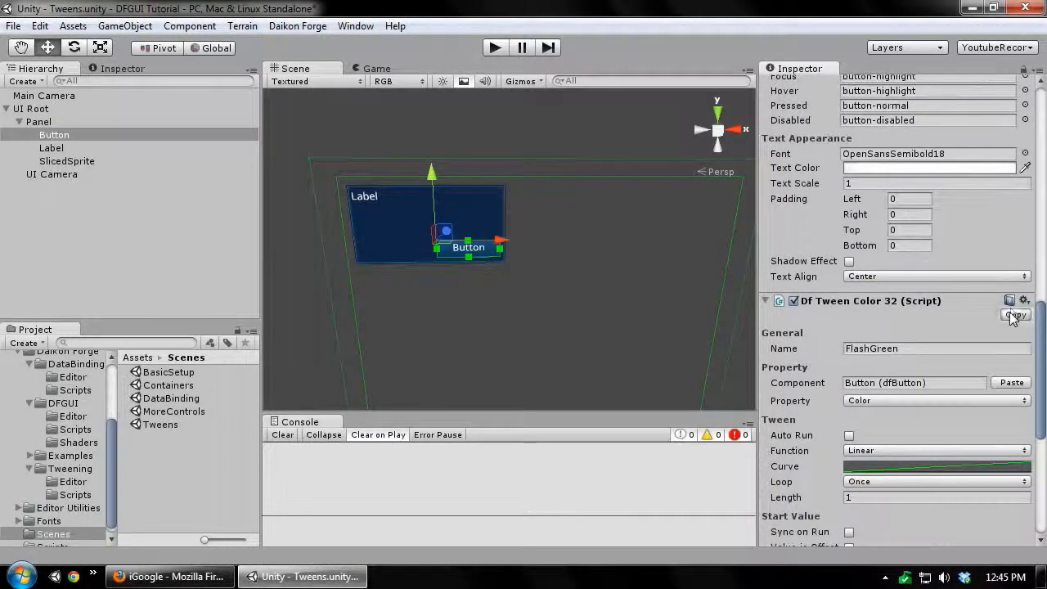
{"action": "scroll", "coordinate": [881, 423], "scroll_direction": "down", "scroll_amount": 10}
{"action": "left_click", "coordinate": [1012, 474]}
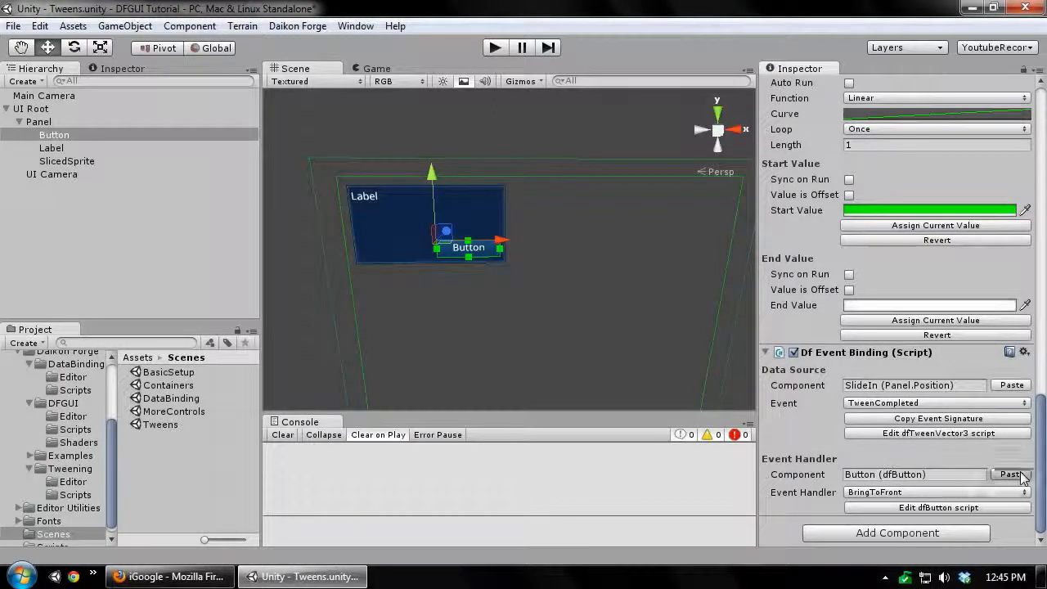
{"action": "left_click", "coordinate": [897, 493]}
{"action": "left_click", "coordinate": [890, 434]}
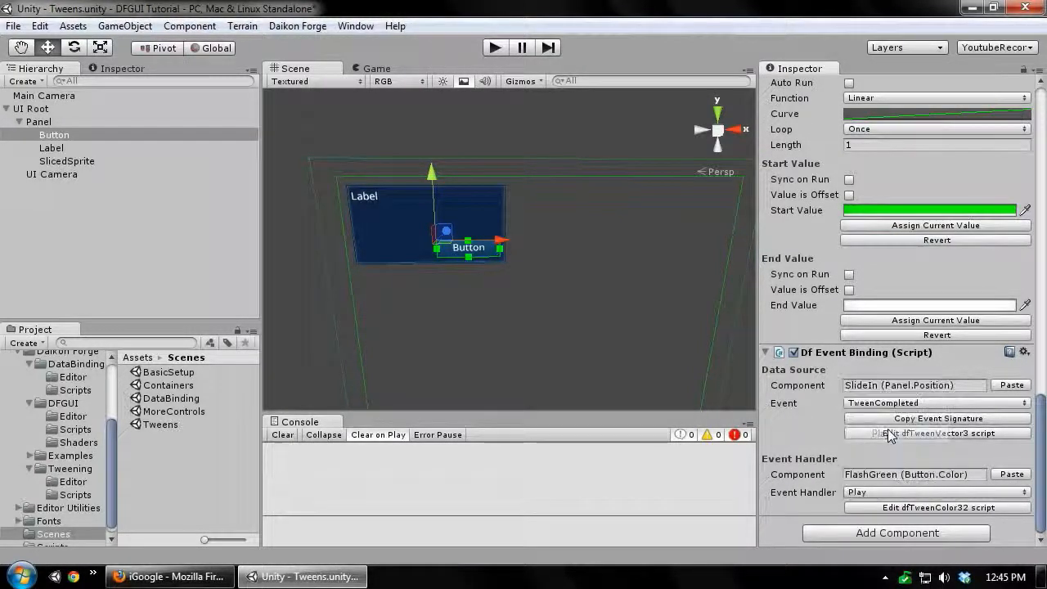
Deselect the Button, run the scene to preview the color flash following the slide-in, and stop playback.
{"action": "left_click", "coordinate": [519, 140]}
{"action": "key", "text": "ctrl+p"}
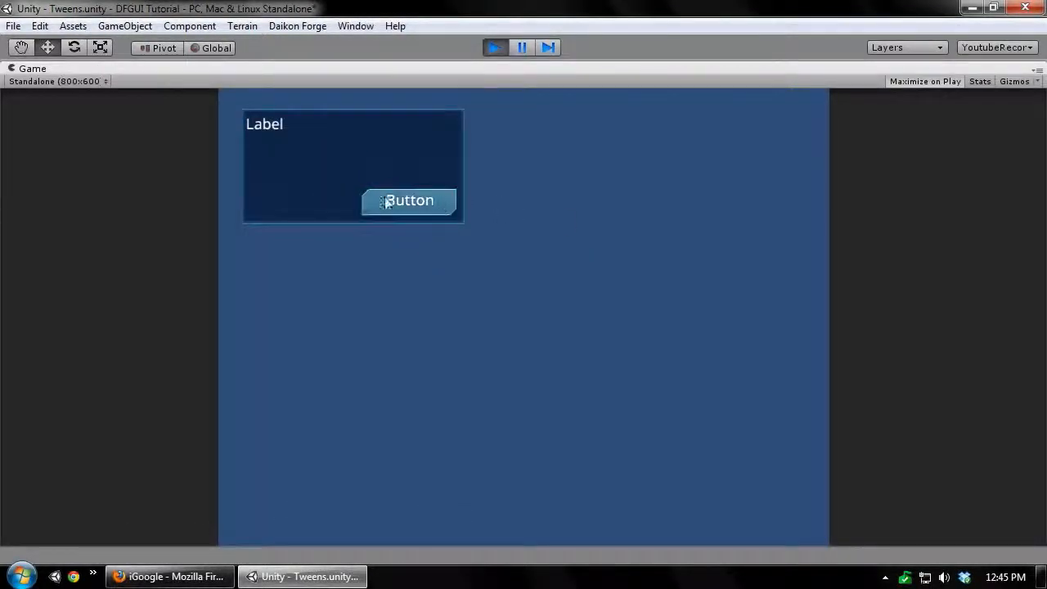
{"action": "left_click", "coordinate": [494, 47]}
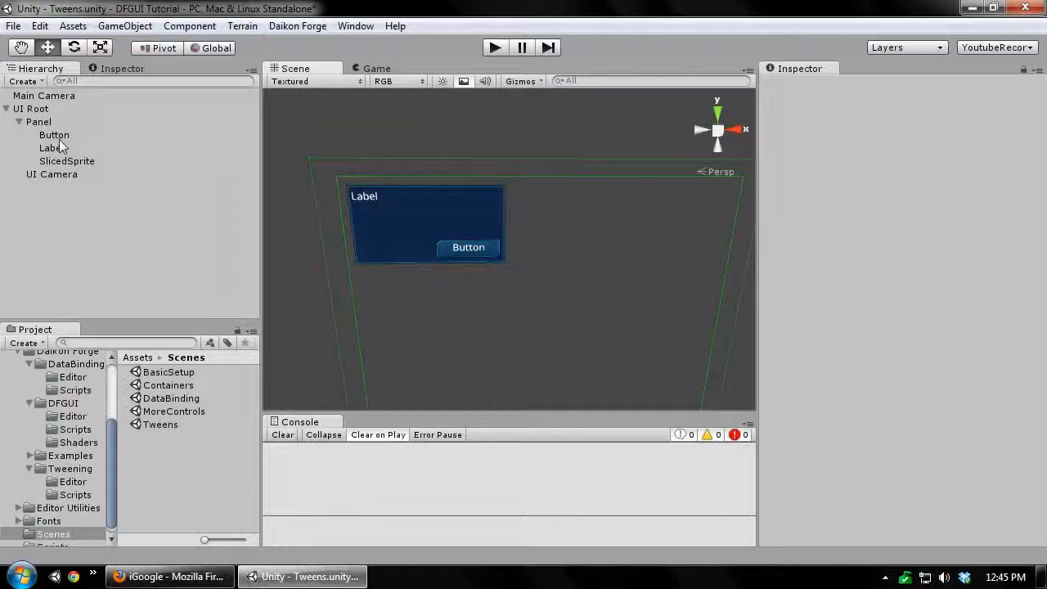
Set the Button's FlashGreen tween length to 2, run the scene to preview the slower flash, and stop playback.
{"action": "left_click", "coordinate": [54, 135]}
{"action": "scroll", "coordinate": [926, 340], "scroll_direction": "down", "scroll_amount": 10}
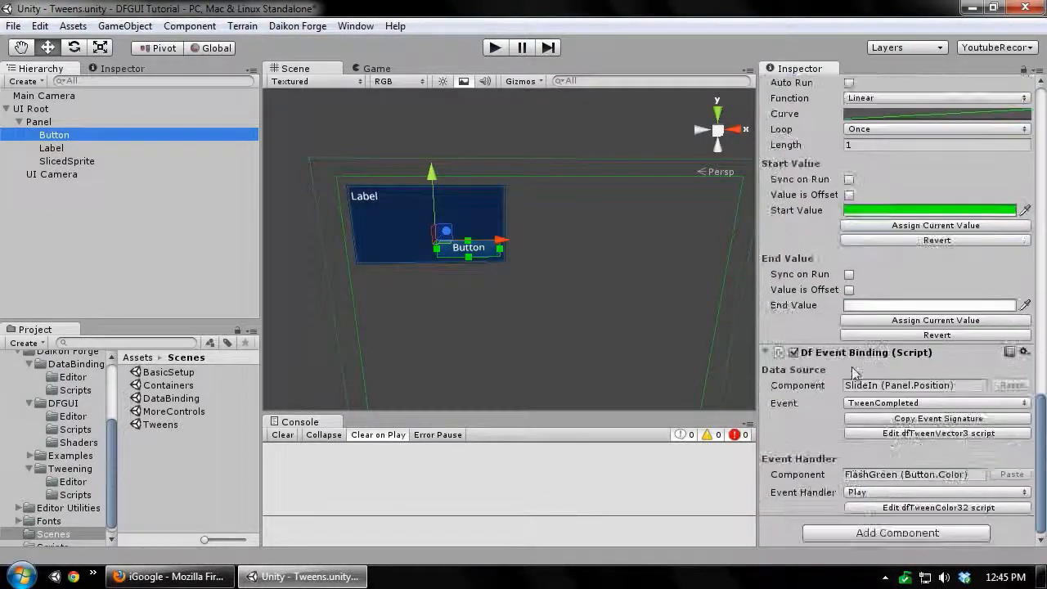
{"action": "scroll", "coordinate": [849, 337], "scroll_direction": "up", "scroll_amount": 4}
{"action": "left_click", "coordinate": [874, 292]}
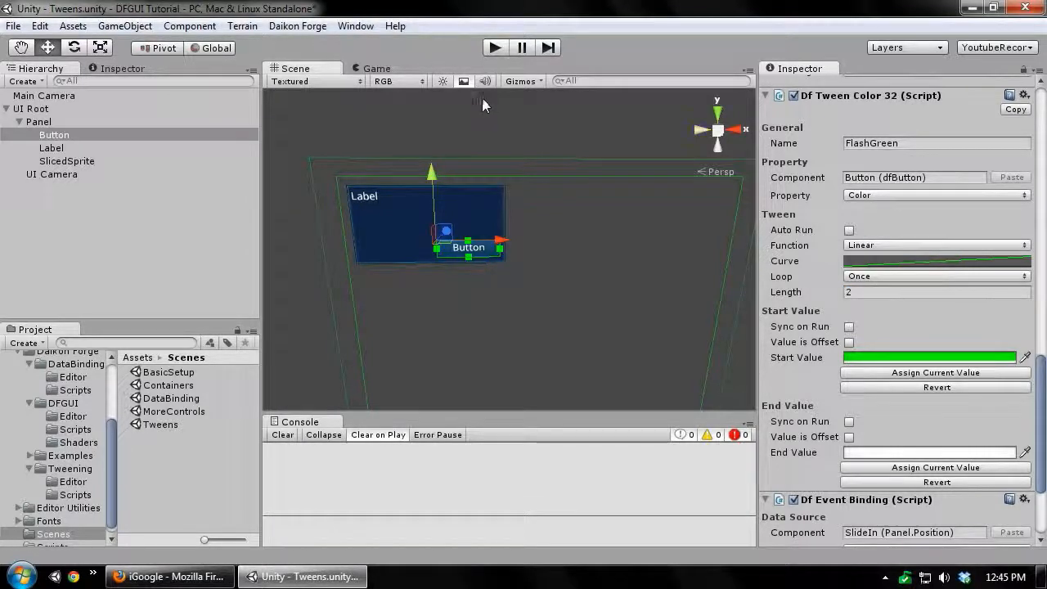
{"action": "left_click", "coordinate": [496, 48]}
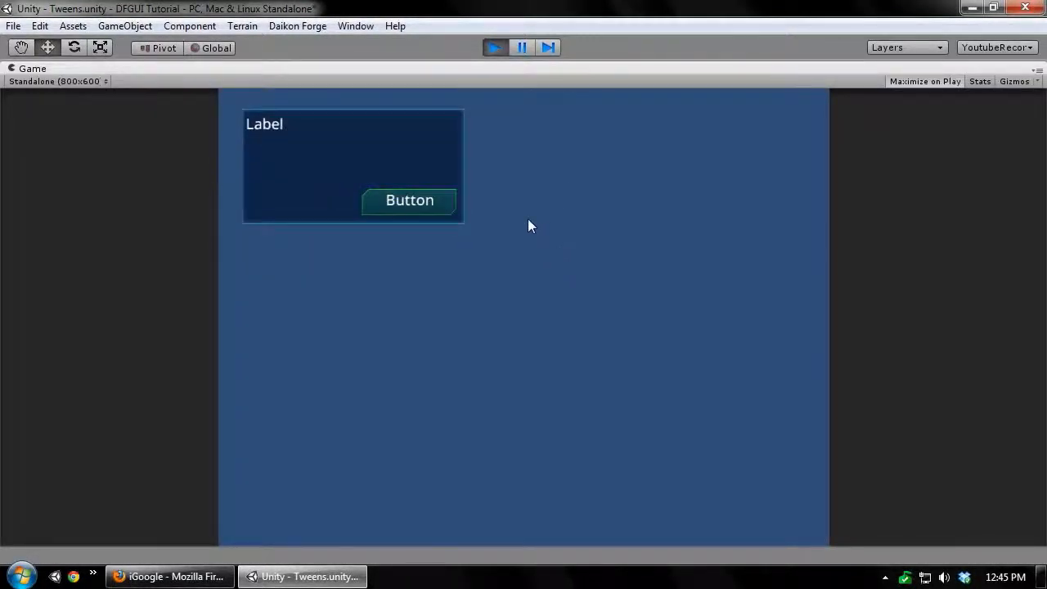
{"action": "left_click", "coordinate": [489, 48]}
Add a Daikon Forge Color32 tween component to the Label.
{"action": "middle_click_drag", "start_coordinate": [554, 268], "coordinate": [560, 237]}
{"action": "scroll", "coordinate": [560, 237], "scroll_direction": "up", "scroll_amount": 5}
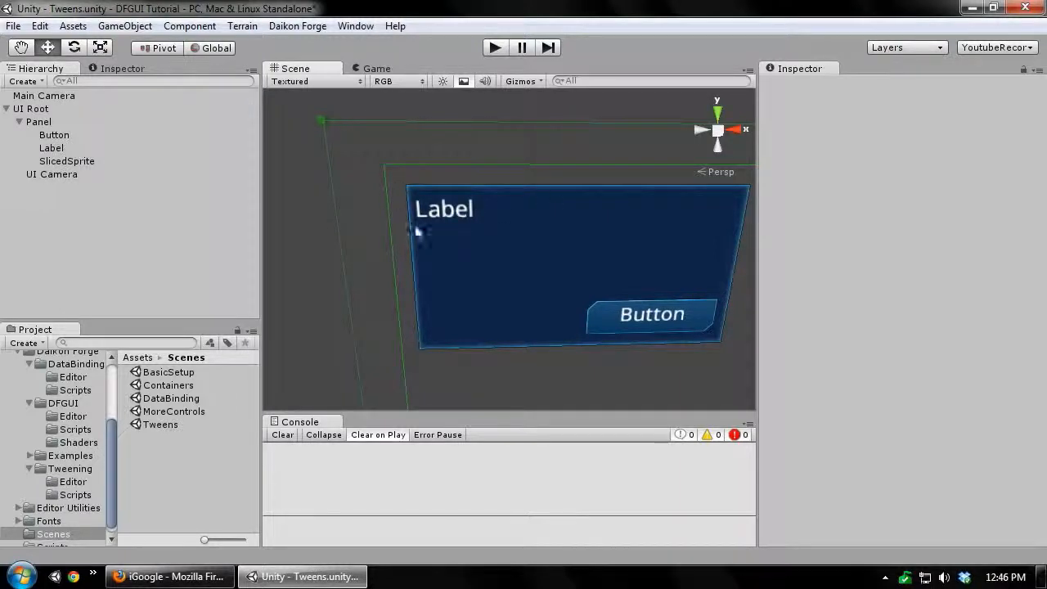
{"action": "left_click", "coordinate": [449, 216]}
{"action": "middle_click_drag", "start_coordinate": [508, 290], "coordinate": [449, 267]}
{"action": "scroll", "coordinate": [983, 298], "scroll_direction": "down", "scroll_amount": 8}
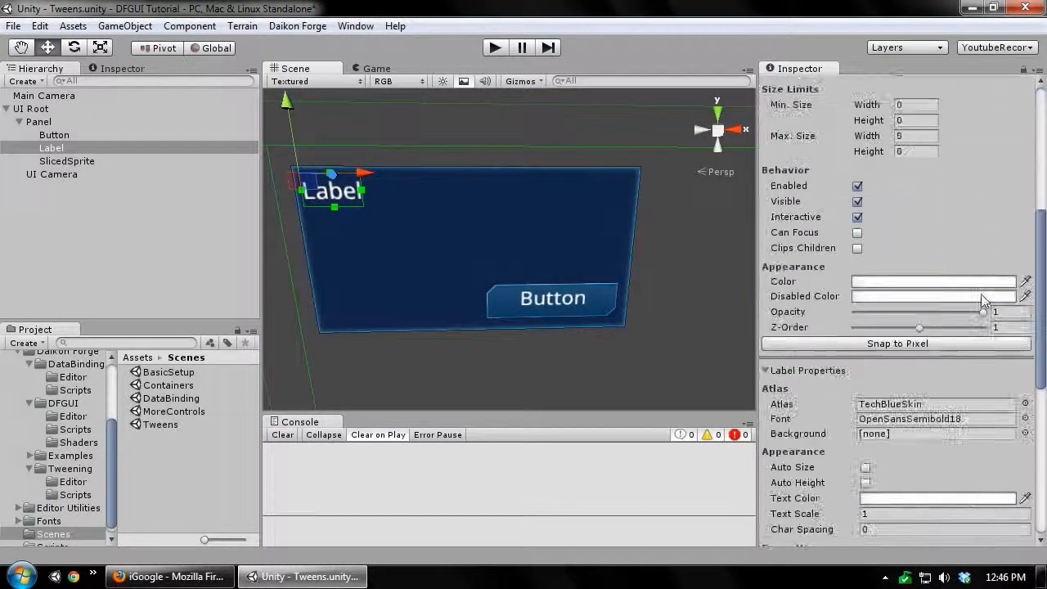
{"action": "scroll", "coordinate": [978, 344], "scroll_direction": "down", "scroll_amount": 10}
{"action": "left_click", "coordinate": [913, 536]}
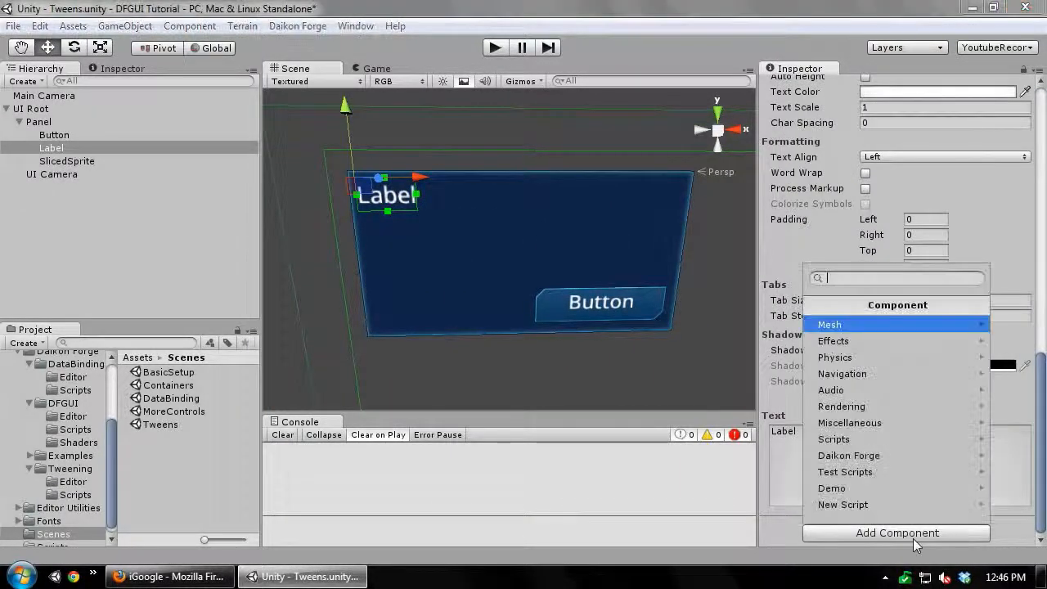
{"action": "key", "text": "Down"}
{"action": "key", "text": "Down"}
{"action": "key", "text": "Down"}
{"action": "key", "text": "Down"}
{"action": "key", "text": "Down"}
{"action": "key", "text": "Down"}
{"action": "key", "text": "Down"}
{"action": "key", "text": "Down"}
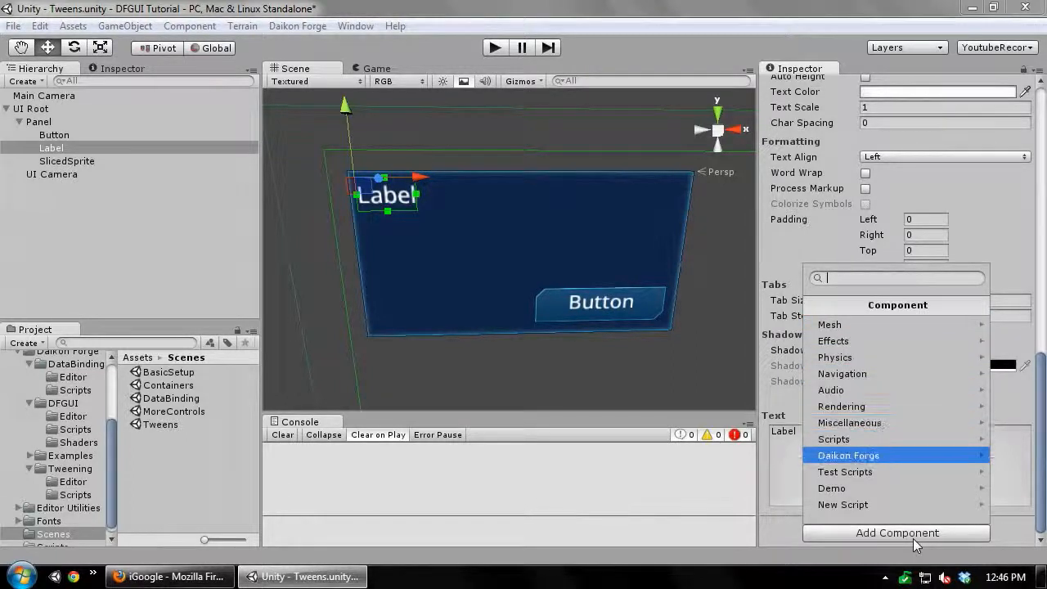
{"action": "key", "text": "Right"}
{"action": "key", "text": "Down"}
{"action": "key", "text": "Down"}
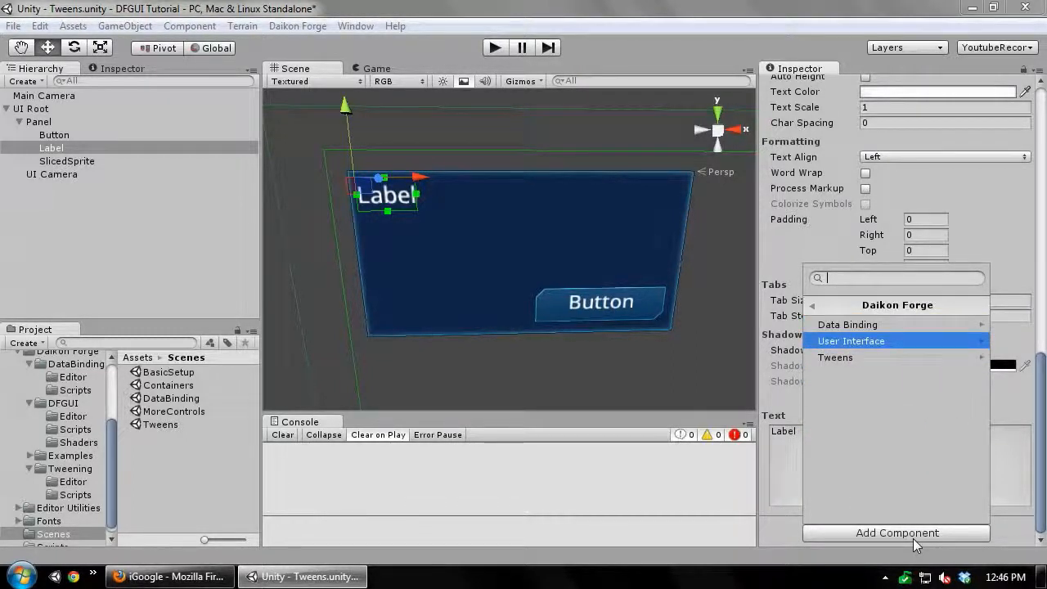
{"action": "key", "text": "Right"}
{"action": "key", "text": "Down"}
{"action": "key", "text": "Return"}
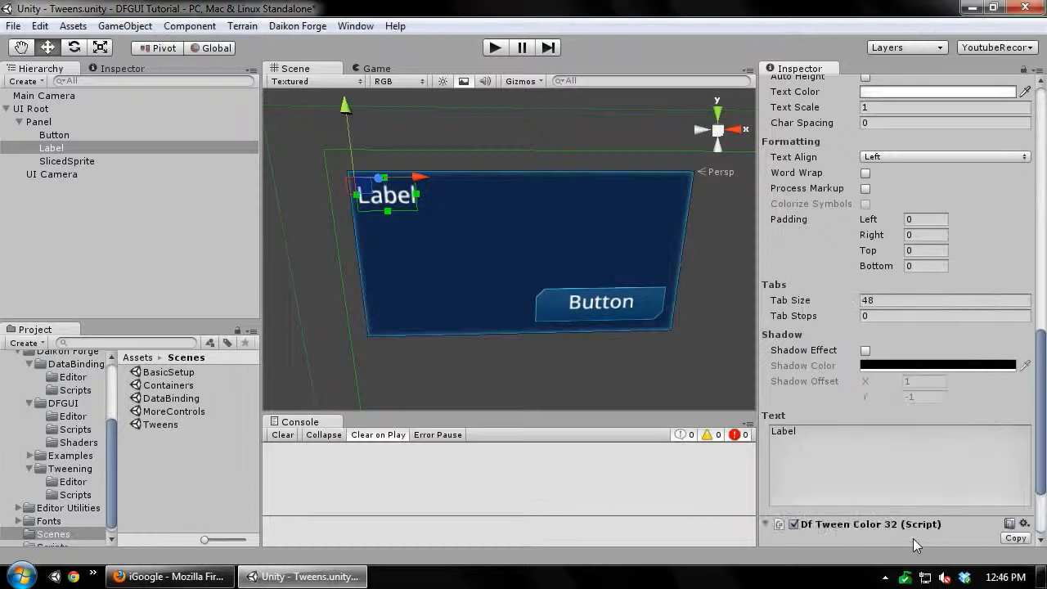
Name the Label's new tween FlashRed and set its target property to Color.
{"action": "scroll", "coordinate": [777, 491], "scroll_direction": "down", "scroll_amount": 4}
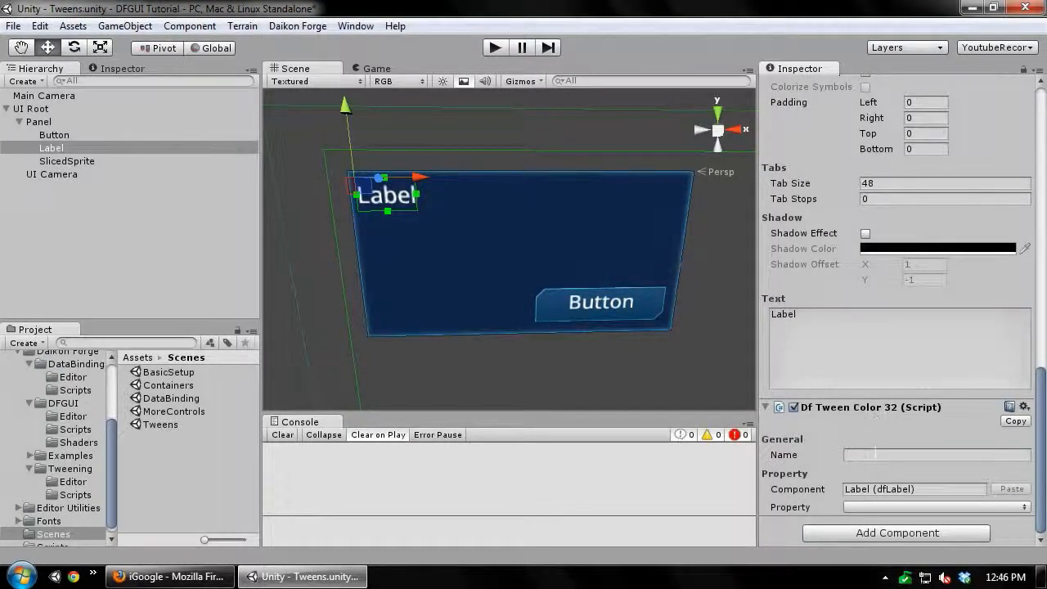
{"action": "left_click", "coordinate": [875, 454]}
{"action": "left_click", "coordinate": [900, 506]}
{"action": "left_click", "coordinate": [881, 465]}
{"action": "scroll", "coordinate": [835, 368], "scroll_direction": "down", "scroll_amount": 5}
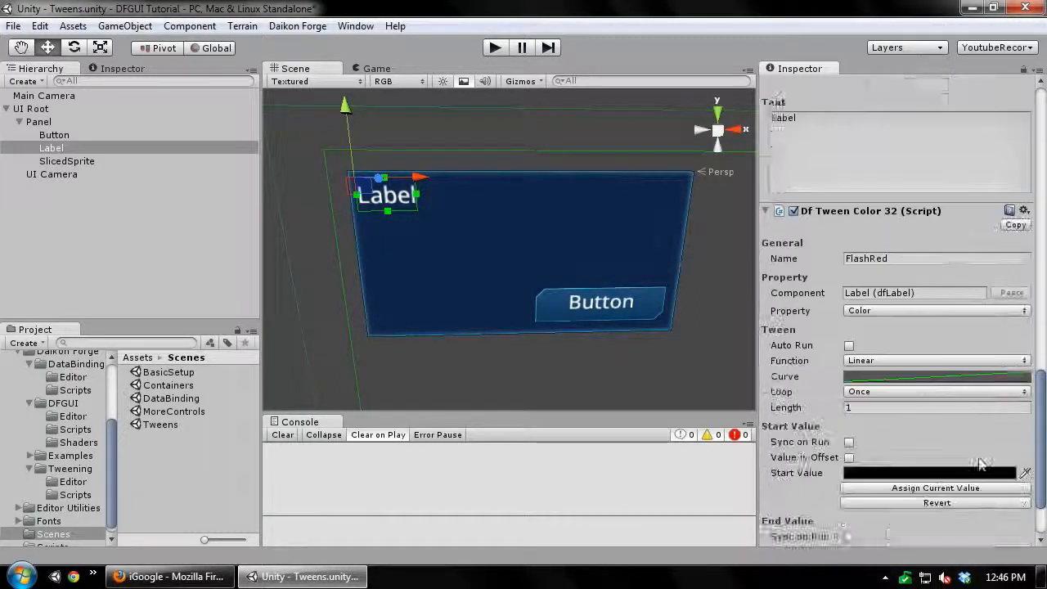
{"action": "scroll", "coordinate": [826, 313], "scroll_direction": "down", "scroll_amount": 1}
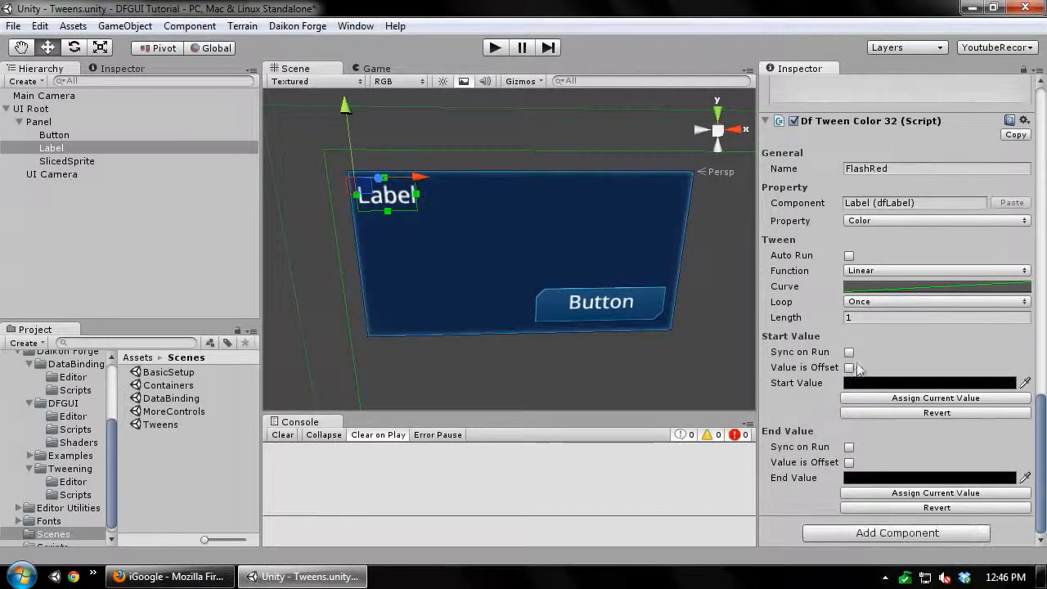
Assign the Label's current color to FlashRed's start and end values, and change the start value to red.
{"action": "left_click", "coordinate": [897, 397]}
{"action": "left_click", "coordinate": [902, 493]}
{"action": "left_click", "coordinate": [898, 386]}
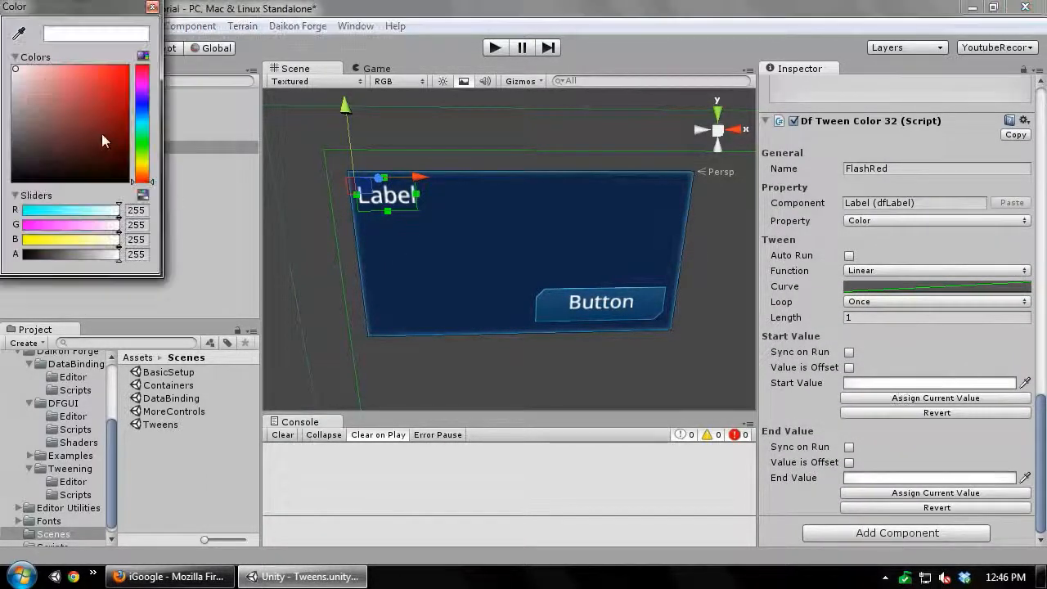
{"action": "left_click_drag", "start_coordinate": [103, 139], "coordinate": [132, 13]}
{"action": "left_click", "coordinate": [154, 7]}
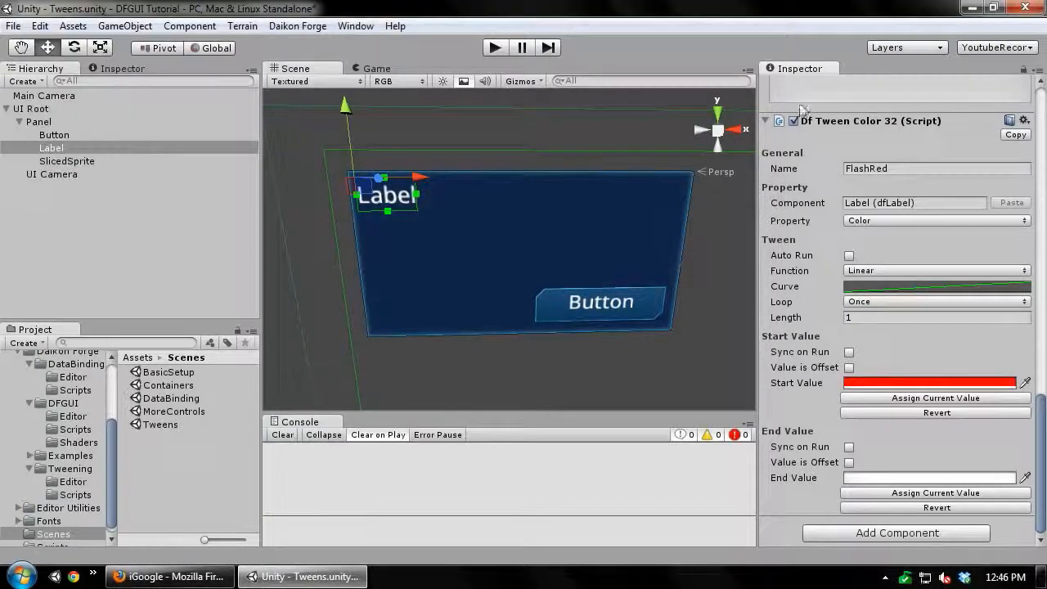
Duplicate the Label's FlashRed tween as a new component and name the copy FlashGreen.
{"action": "right_click", "coordinate": [842, 121]}
{"action": "left_click", "coordinate": [900, 207]}
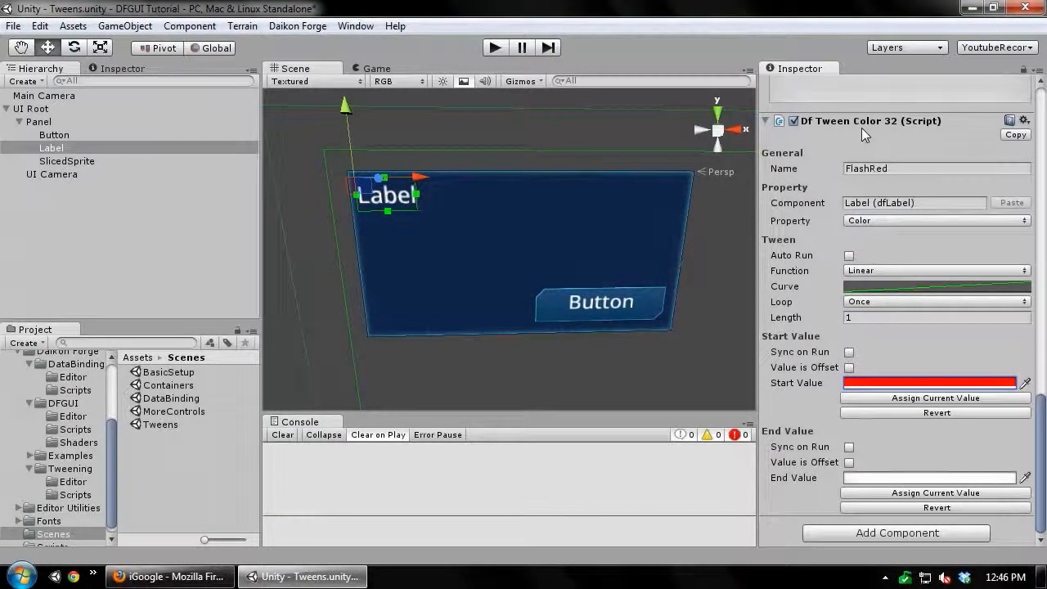
{"action": "right_click", "coordinate": [862, 128]}
{"action": "left_click", "coordinate": [973, 223]}
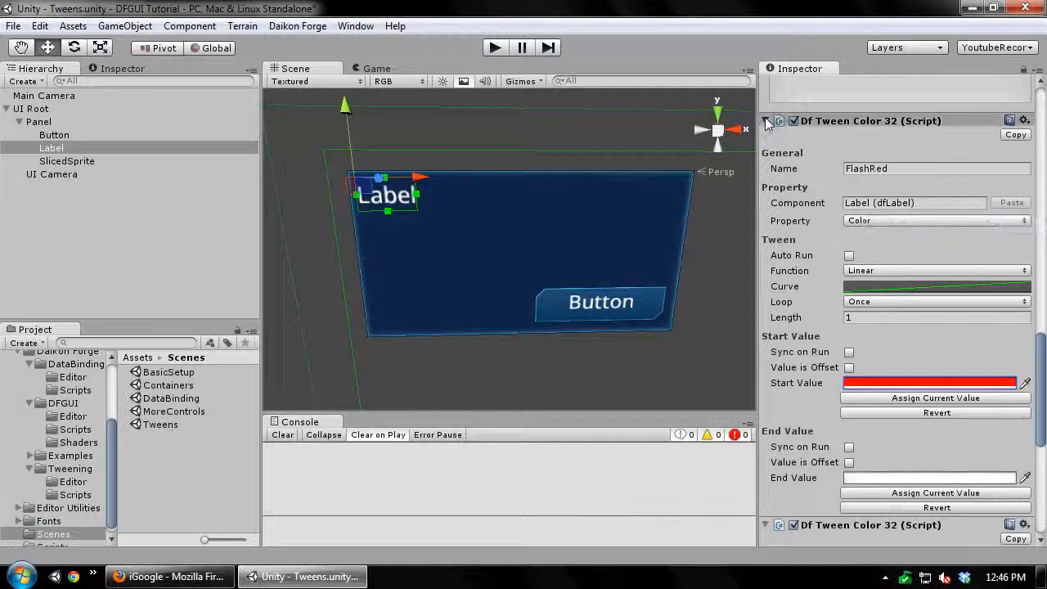
{"action": "left_click", "coordinate": [767, 121]}
{"action": "left_click", "coordinate": [911, 184]}
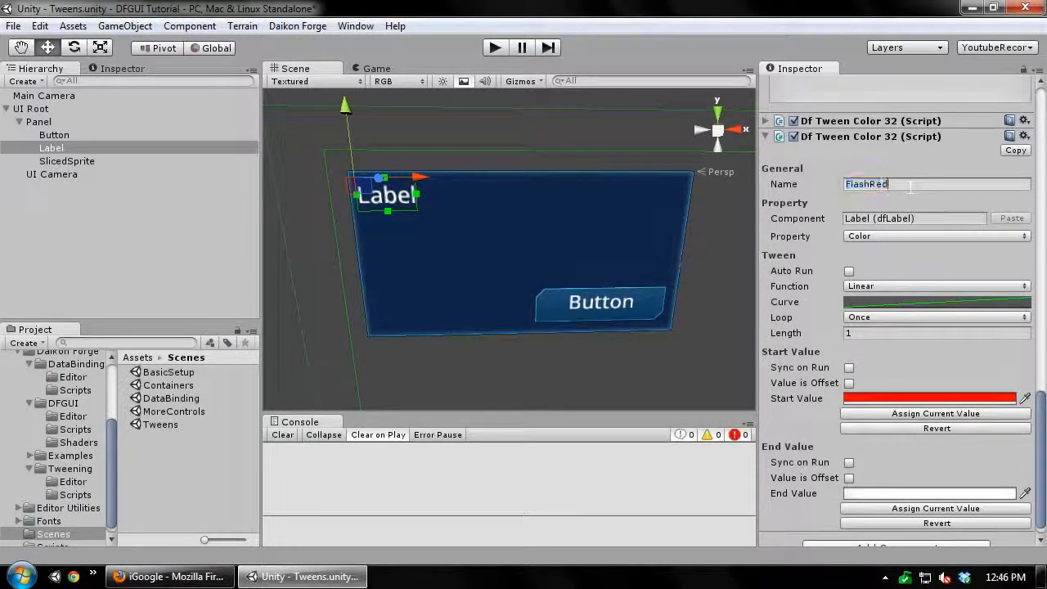
{"action": "type", "text": "FlashGre"}
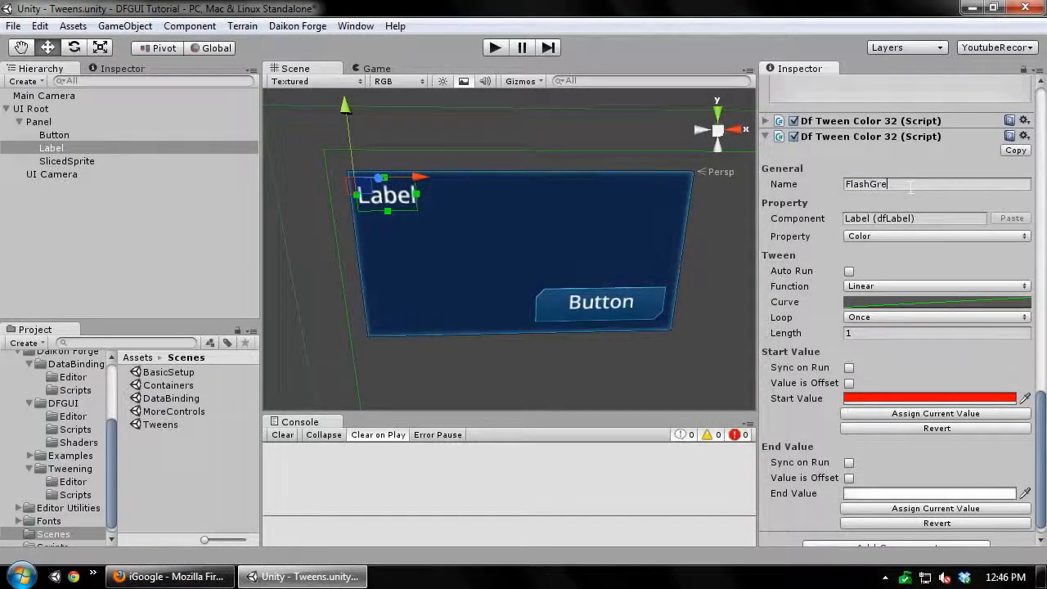
{"action": "type", "text": "enn"}
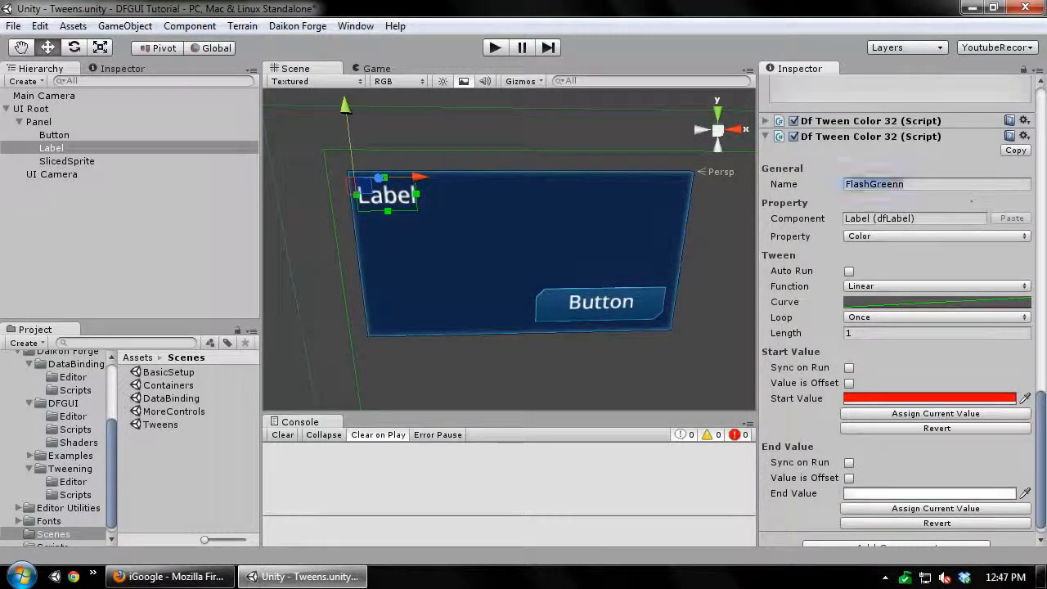
{"action": "key", "text": "BackSpace"}
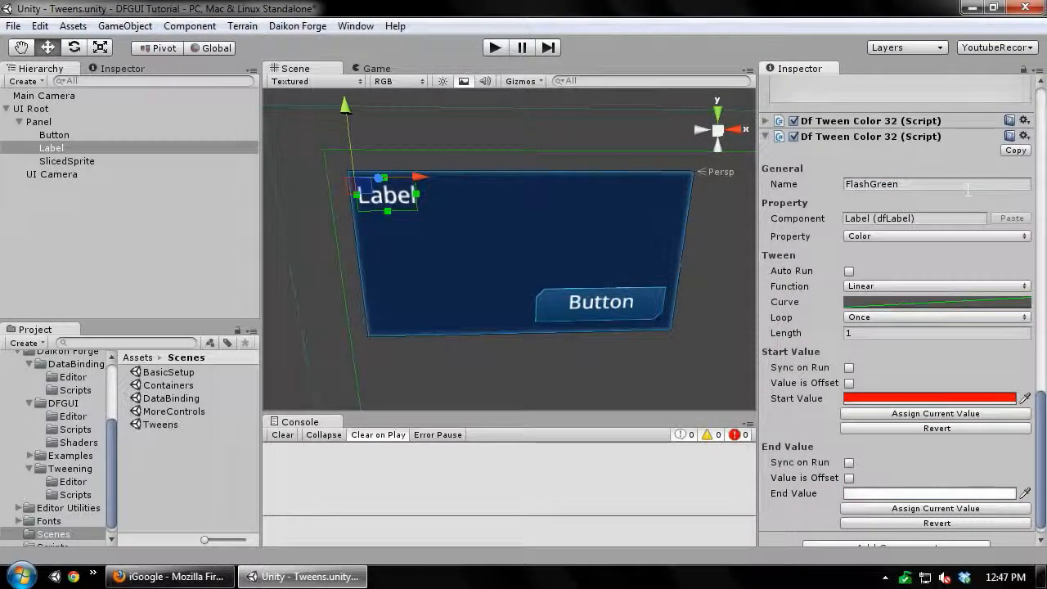
Change the start value of the Label's FlashGreen tween to green and collapse the component.
{"action": "left_click", "coordinate": [938, 400]}
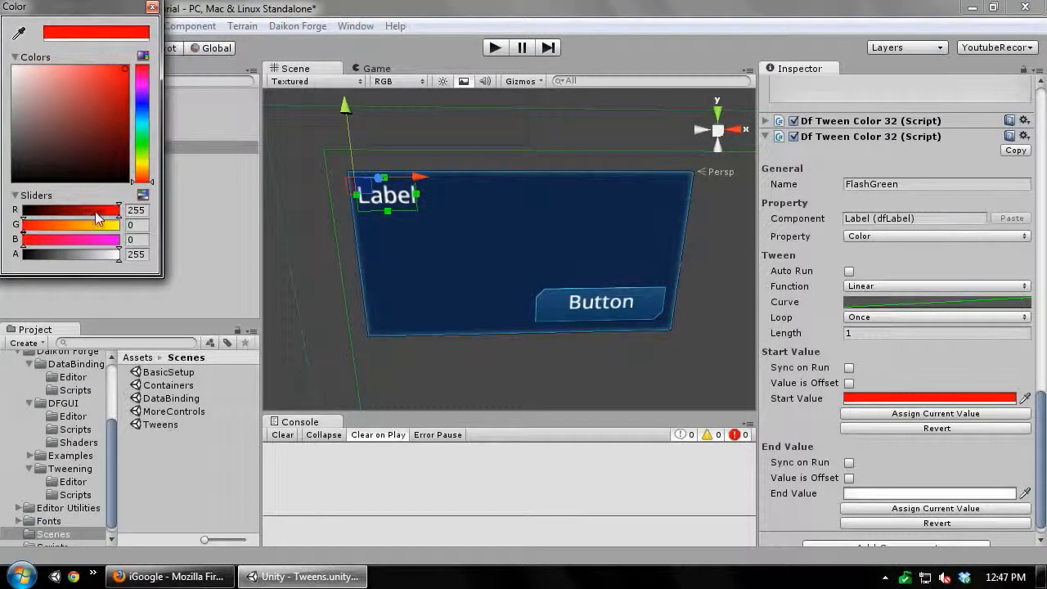
{"action": "left_click_drag", "start_coordinate": [119, 211], "coordinate": [150, 232]}
{"action": "left_click", "coordinate": [151, 6]}
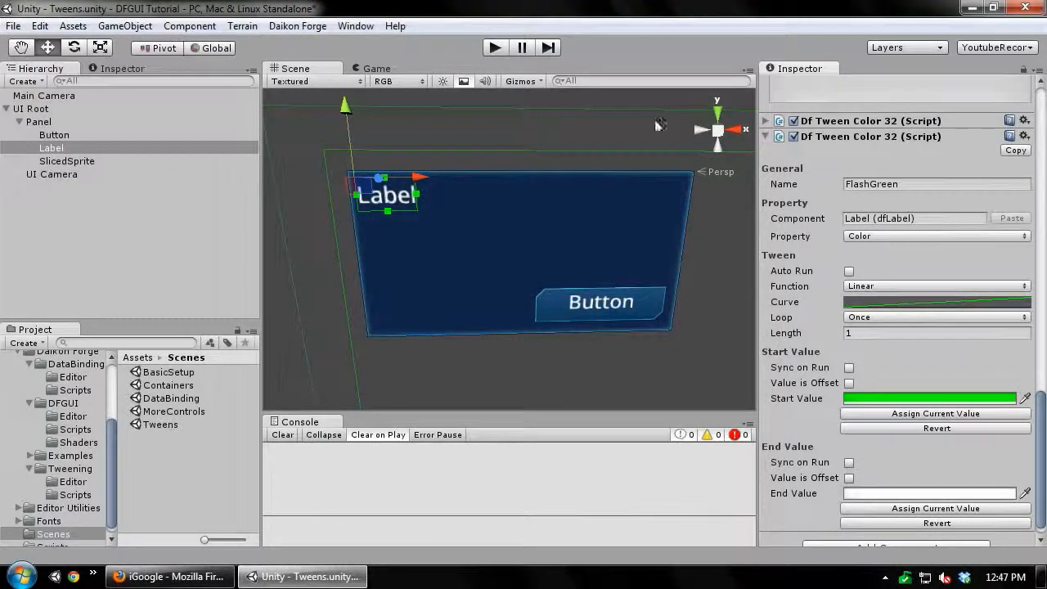
{"action": "left_click", "coordinate": [765, 136]}
{"action": "left_click", "coordinate": [880, 533]}
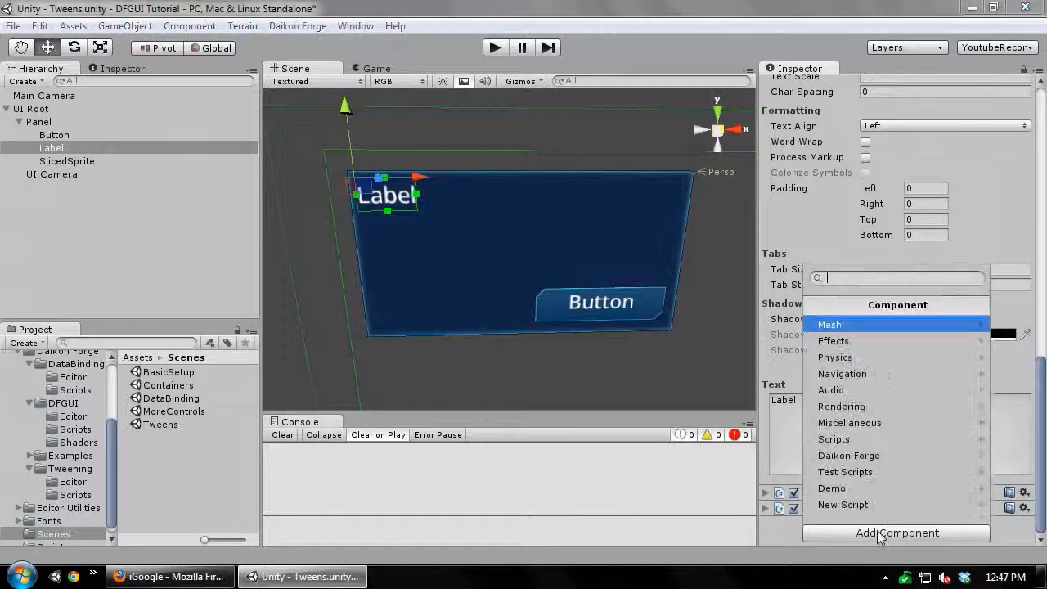
{"action": "key", "text": "Down"}
{"action": "key", "text": "Down"}
{"action": "key", "text": "Down"}
{"action": "key", "text": "Down"}
{"action": "key", "text": "Down"}
{"action": "key", "text": "Down"}
{"action": "key", "text": "Down"}
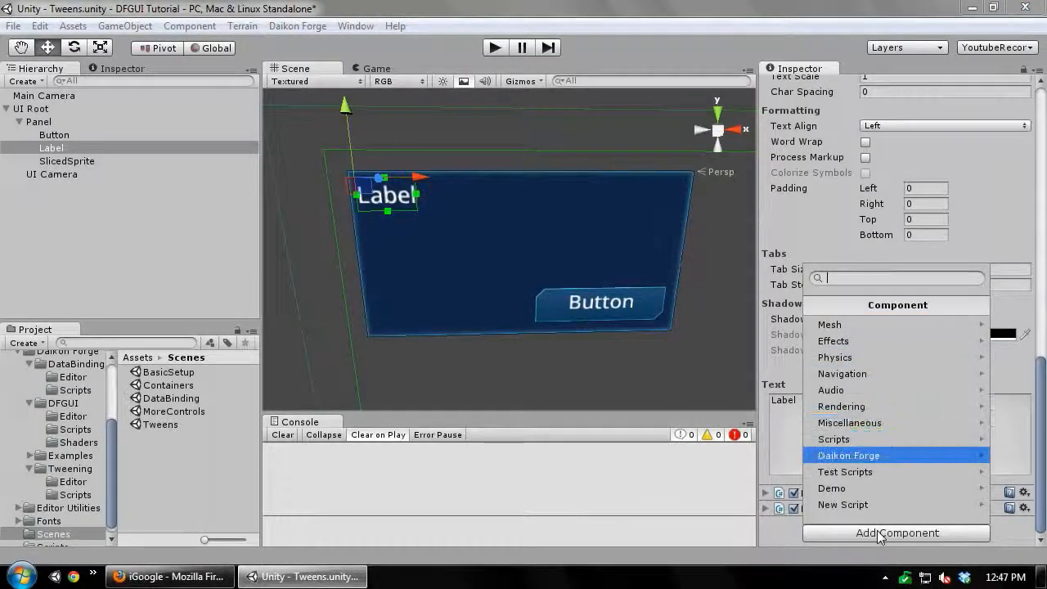
{"action": "key", "text": "Right"}
{"action": "key", "text": "Down"}
{"action": "key", "text": "Down"}
{"action": "key", "text": "Right"}
{"action": "key", "text": "Down"}
{"action": "key", "text": "Down"}
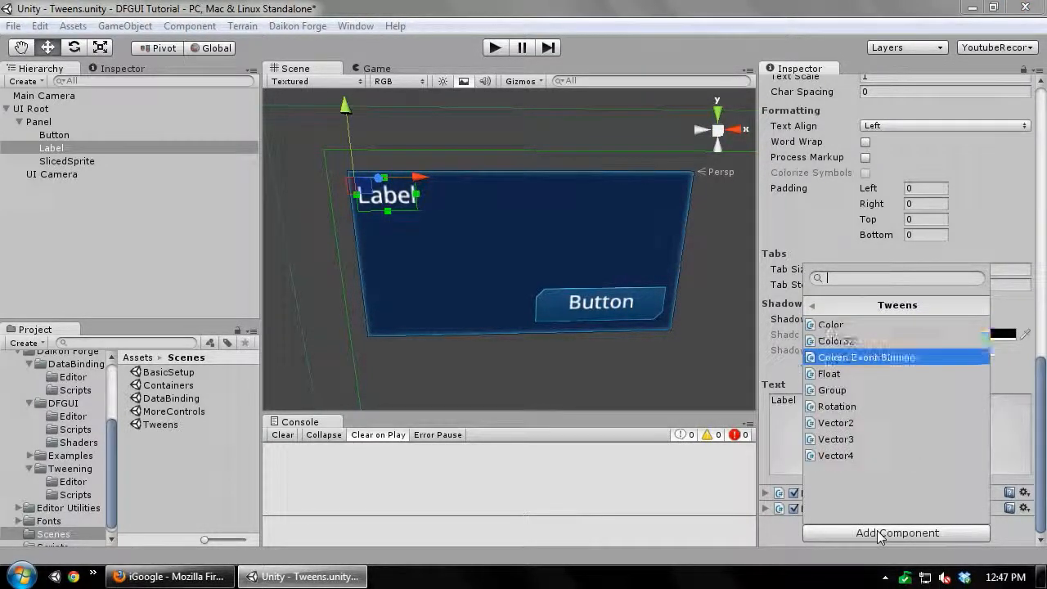
{"action": "key", "text": "Up"}
{"action": "key", "text": "Return"}
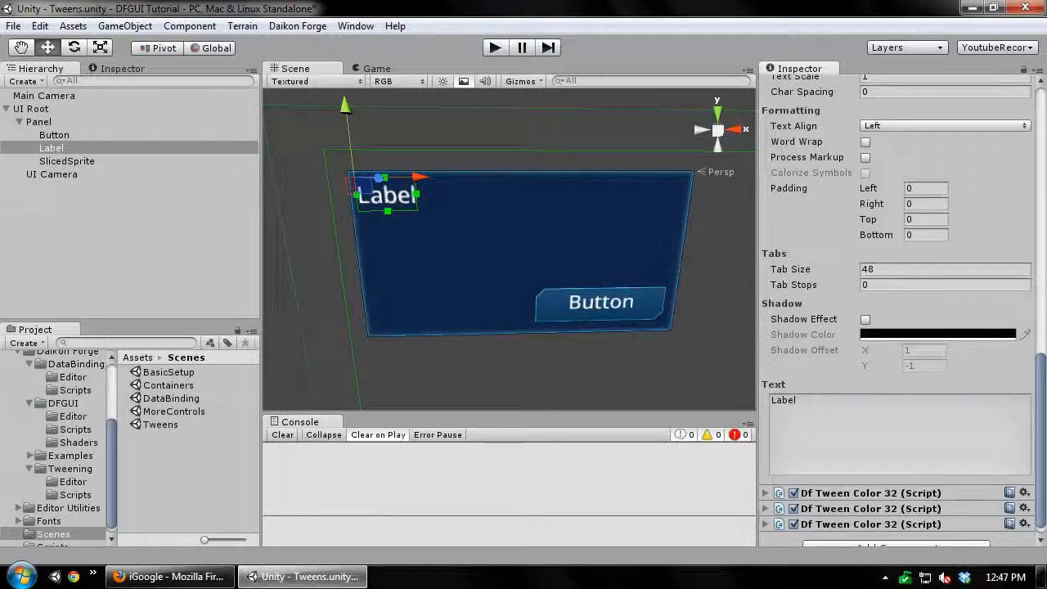
{"action": "left_click", "coordinate": [765, 524]}
{"action": "right_click", "coordinate": [855, 525]}
{"action": "left_click", "coordinate": [937, 417]}
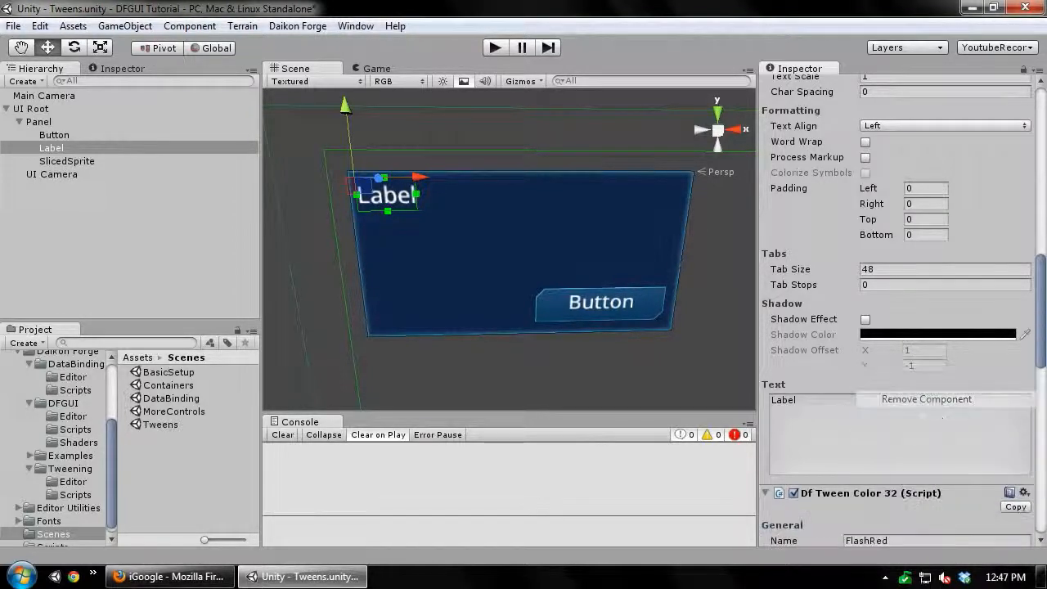
Duplicate the Label's FlashGreen tween as a new component and name the copy FlashBlue.
{"action": "right_click", "coordinate": [820, 508]}
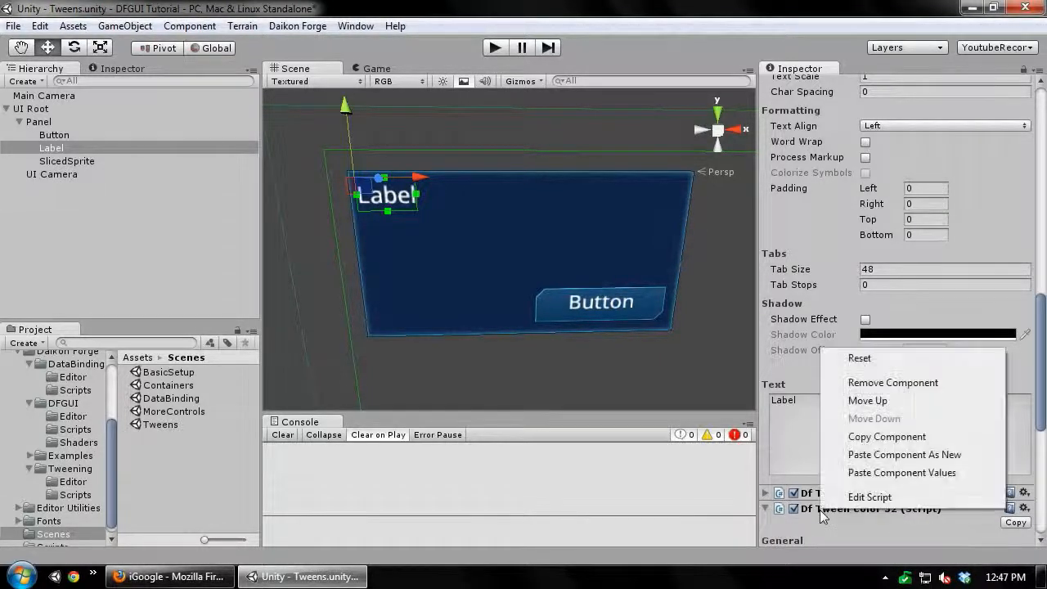
{"action": "left_click", "coordinate": [885, 438]}
{"action": "right_click", "coordinate": [861, 508]}
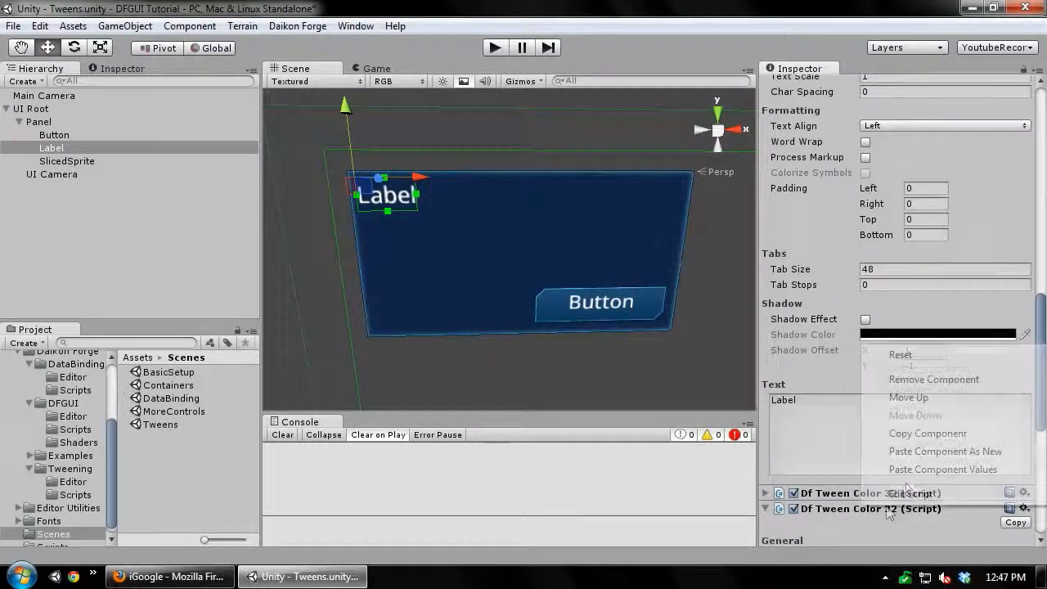
{"action": "left_click", "coordinate": [941, 452]}
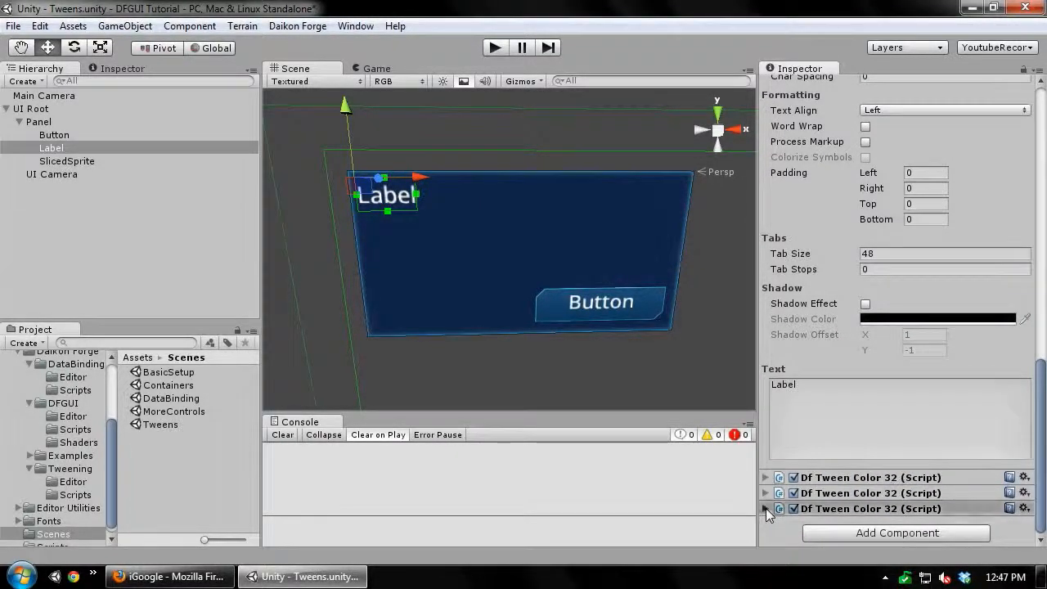
{"action": "left_click", "coordinate": [766, 509]}
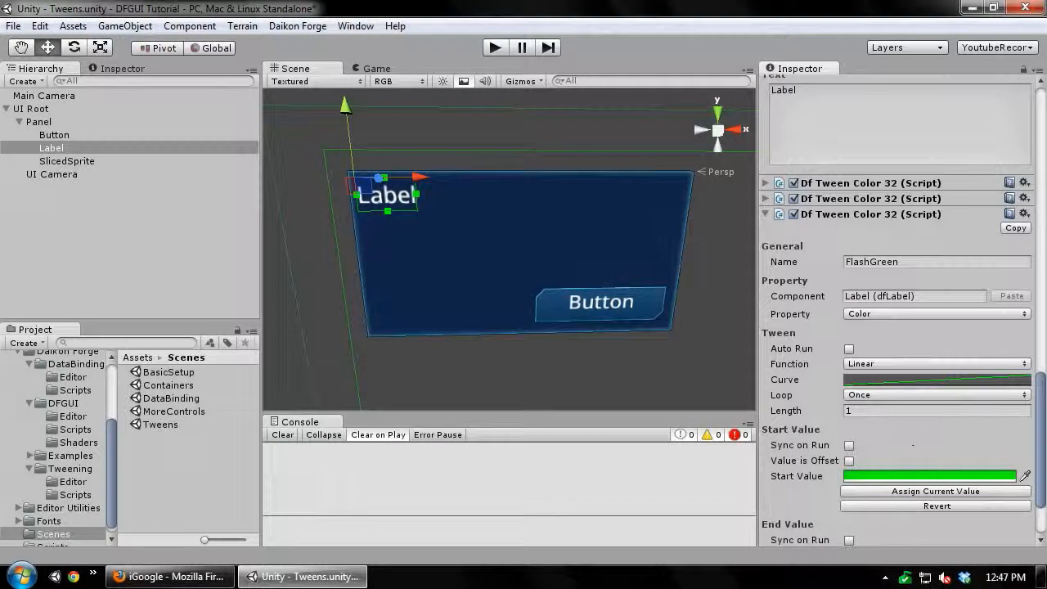
{"action": "double_click", "coordinate": [941, 263]}
{"action": "type", "text": "FlashBlue"}
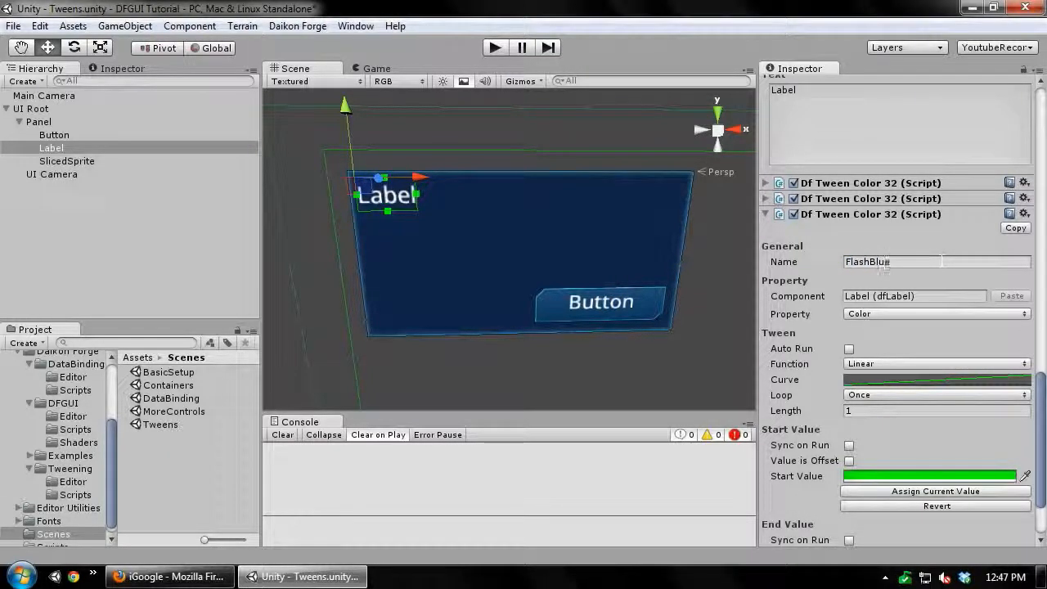
Set FlashBlue's start value to pure blue (0, 0, 255) and collapse the component.
{"action": "left_click", "coordinate": [879, 476]}
{"action": "left_click_drag", "start_coordinate": [77, 166], "coordinate": [158, 235]}
{"action": "left_click_drag", "start_coordinate": [71, 239], "coordinate": [146, 237]}
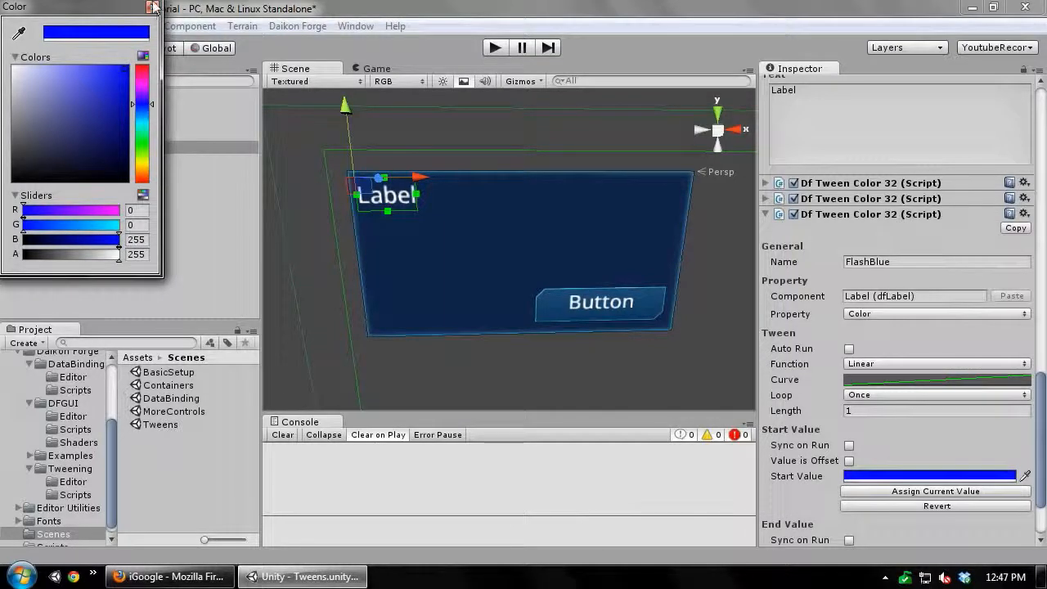
{"action": "left_click", "coordinate": [153, 6]}
{"action": "left_click", "coordinate": [766, 215]}
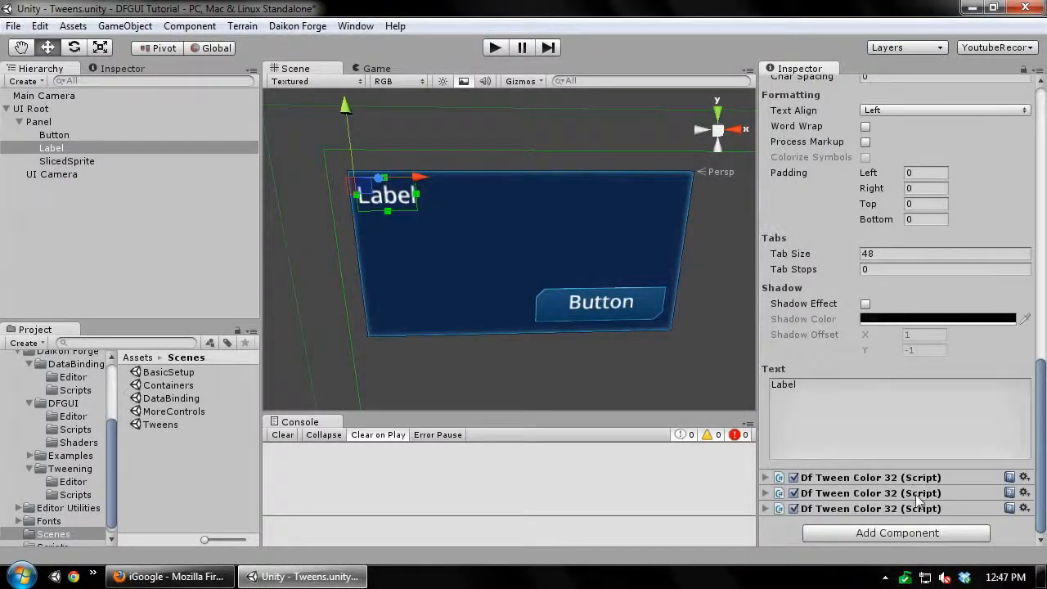
Add a Daikon Forge tween Group component to the Label.
{"action": "left_click", "coordinate": [924, 535]}
{"action": "type", "text": "tw"}
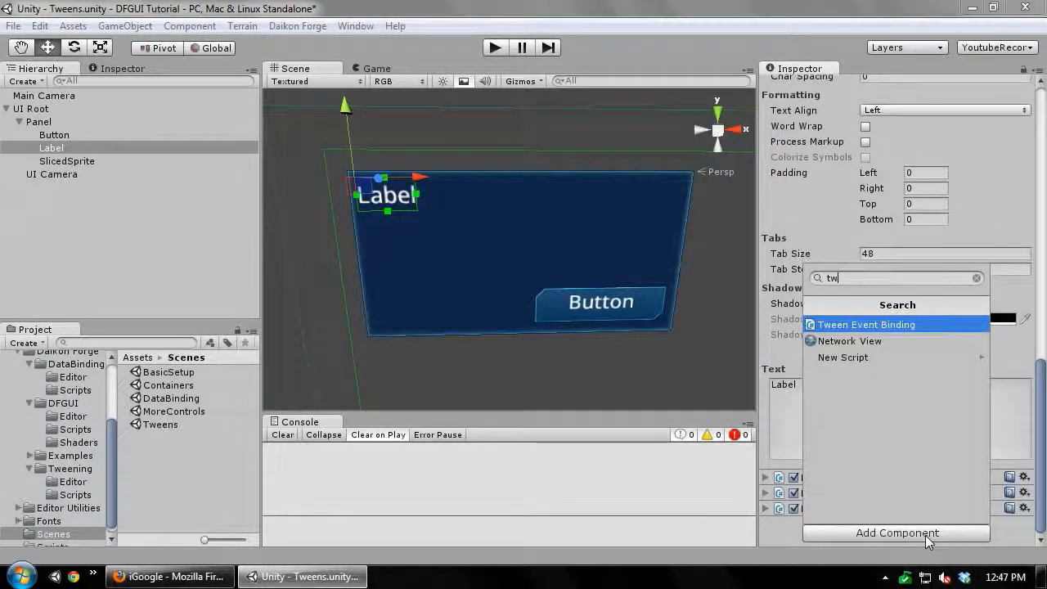
{"action": "key", "text": "BackSpace"}
{"action": "key", "text": "BackSpace"}
{"action": "type", "text": "group"}
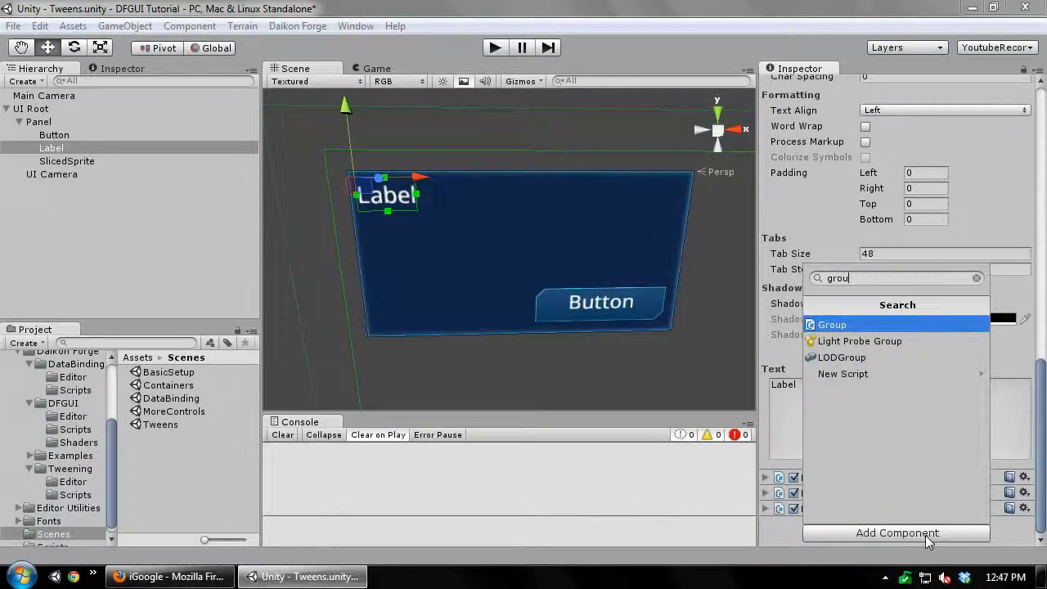
{"action": "key", "text": "Return"}
Name the Label's tween group FlashColors and set its mode to Sequence.
{"action": "scroll", "coordinate": [925, 507], "scroll_direction": "down", "scroll_amount": 3}
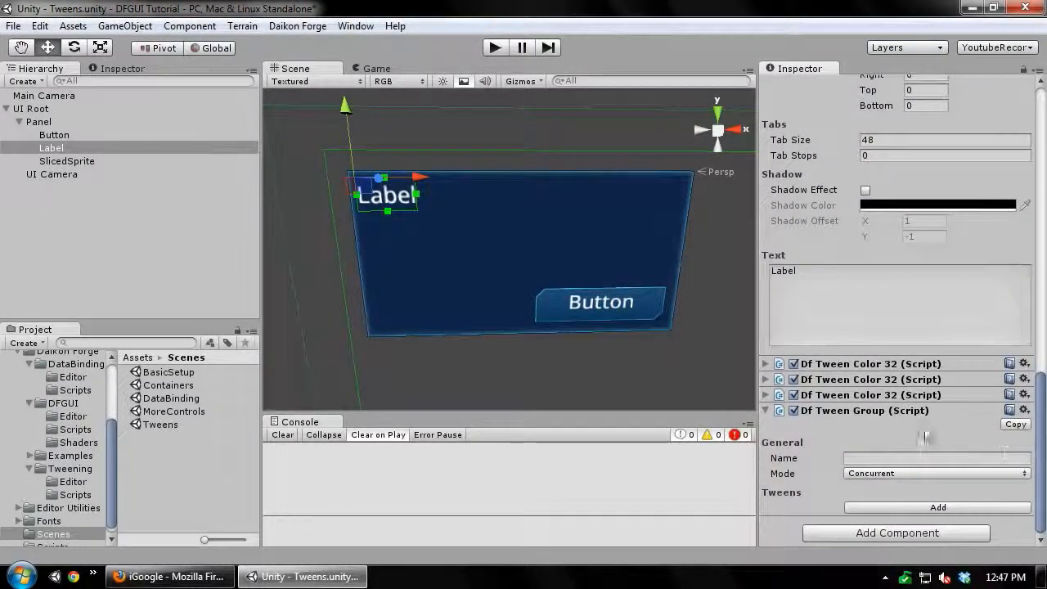
{"action": "left_click", "coordinate": [920, 456]}
{"action": "type", "text": "Fla"}
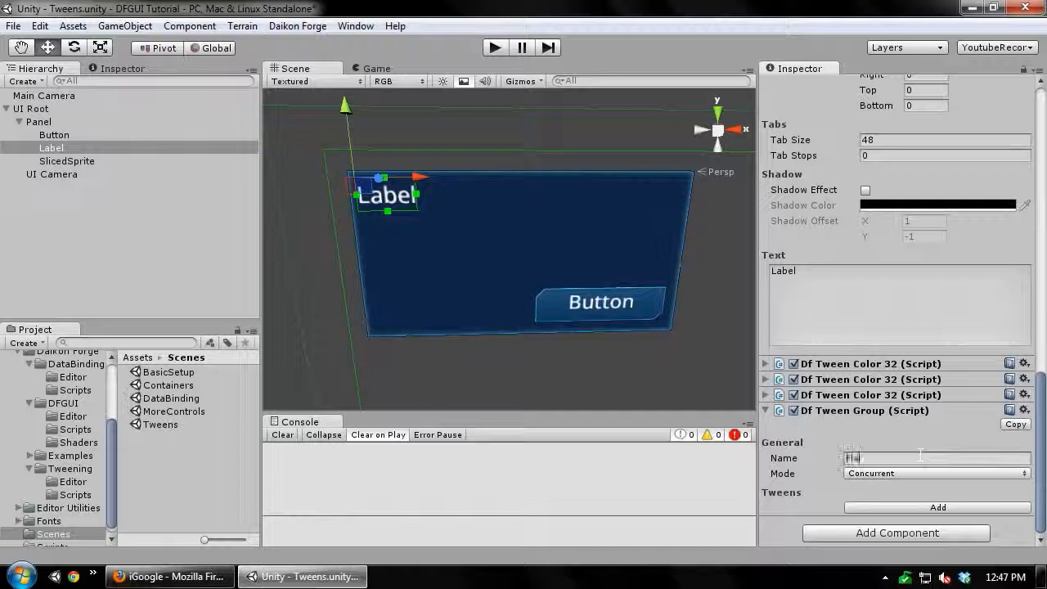
{"action": "type", "text": "shColors"}
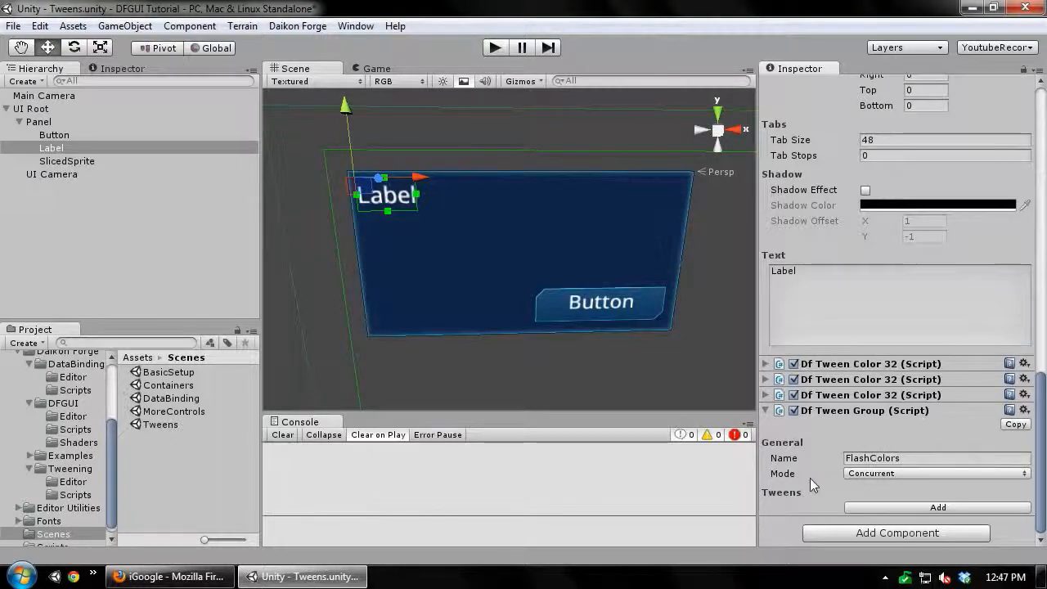
{"action": "left_click", "coordinate": [908, 473]}
{"action": "left_click", "coordinate": [896, 509]}
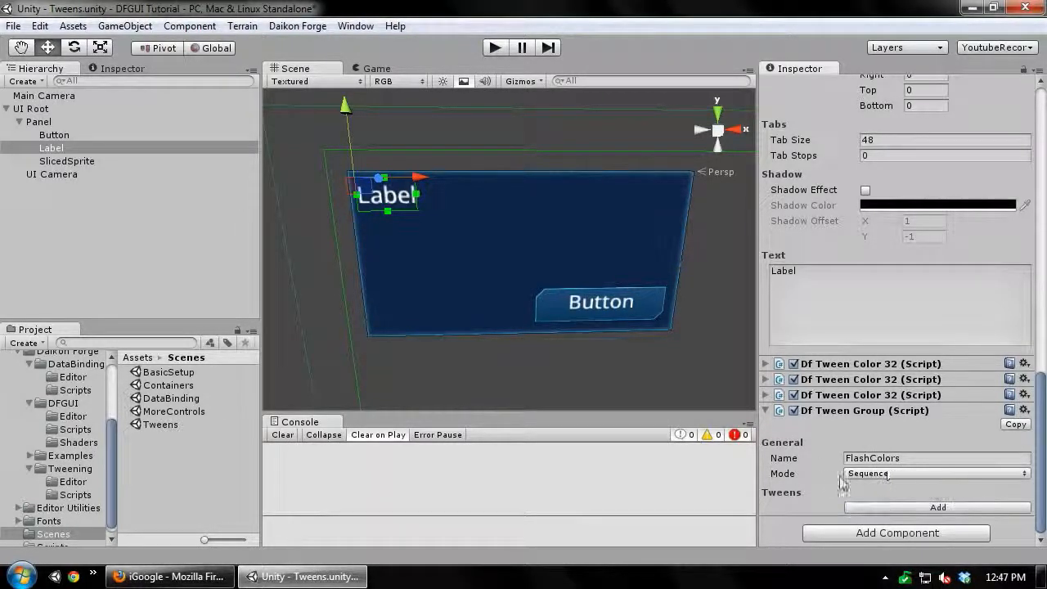
Add three items to the FlashColors group and assign the FlashRed, FlashGreen and FlashBlue tweens in that order.
{"action": "left_click", "coordinate": [923, 510]}
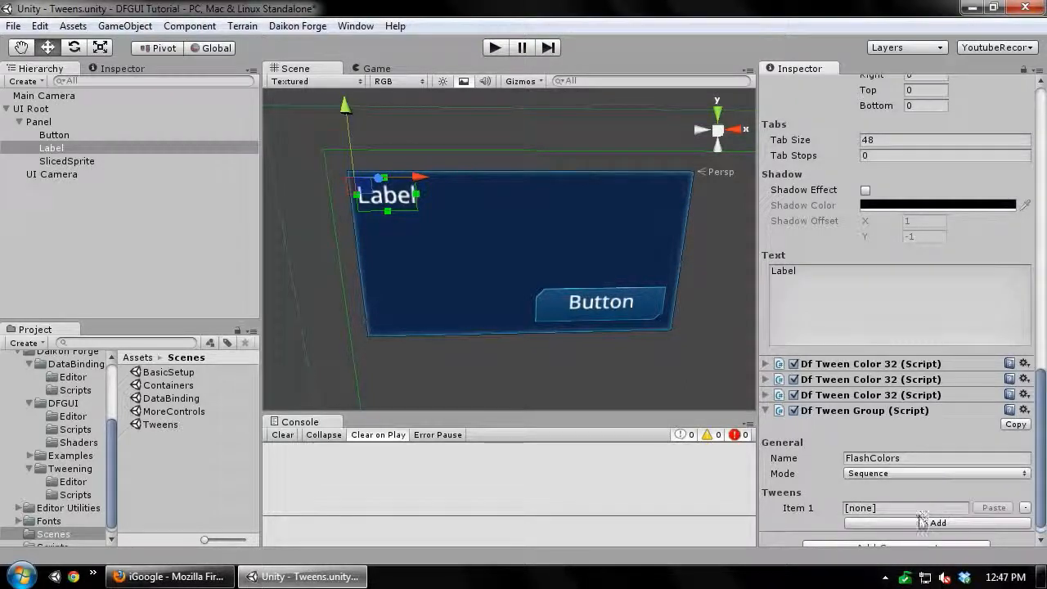
{"action": "left_click", "coordinate": [927, 512]}
{"action": "left_click", "coordinate": [930, 510]}
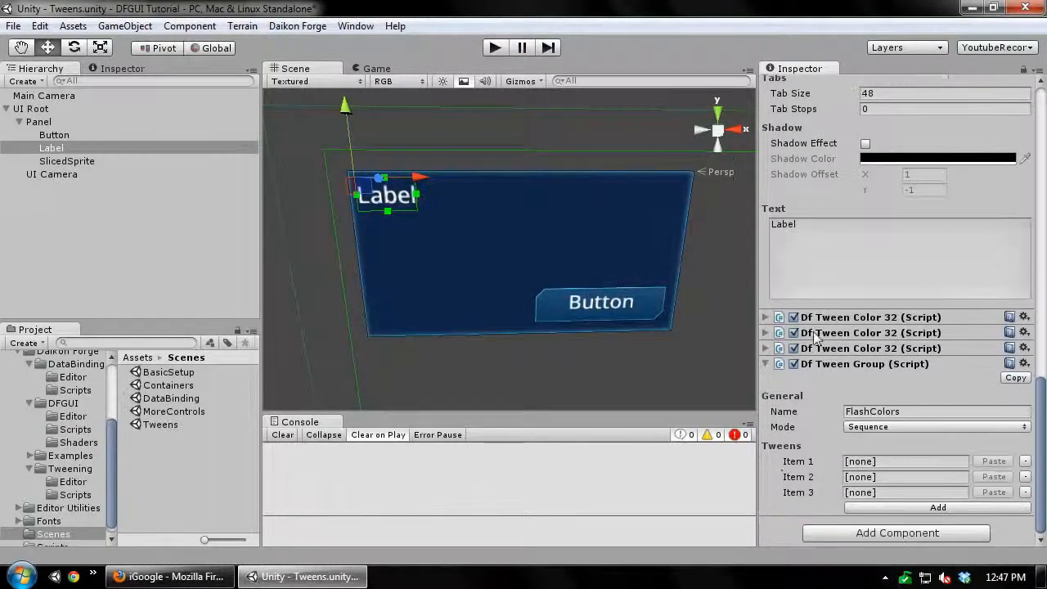
{"action": "left_click_drag", "start_coordinate": [887, 322], "coordinate": [887, 463]}
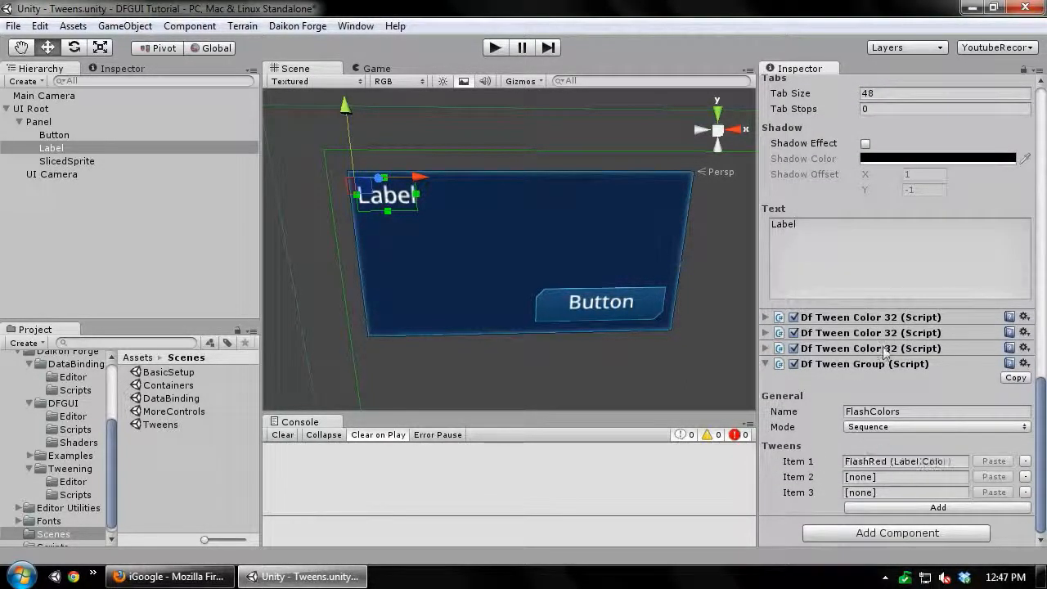
{"action": "left_click_drag", "start_coordinate": [891, 336], "coordinate": [872, 478]}
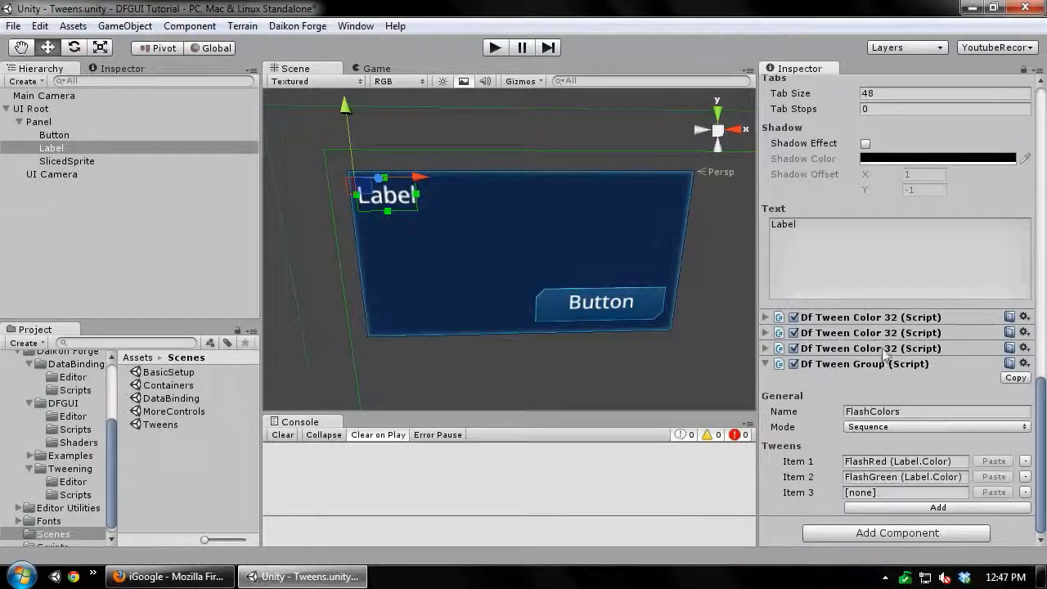
{"action": "left_click_drag", "start_coordinate": [880, 349], "coordinate": [905, 492]}
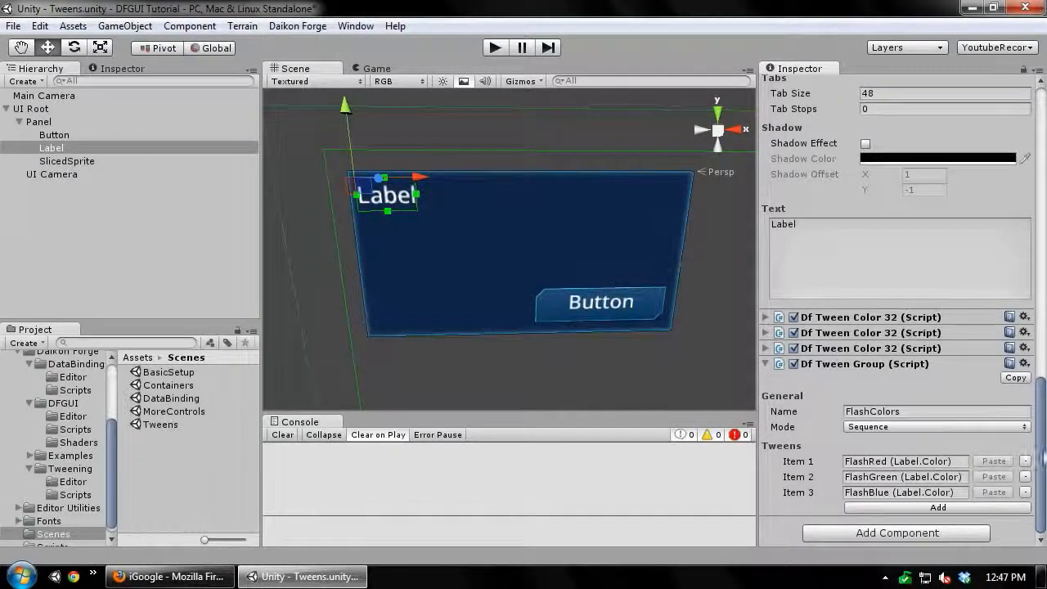
Add an Event Binding component to the Label.
{"action": "left_click", "coordinate": [900, 533]}
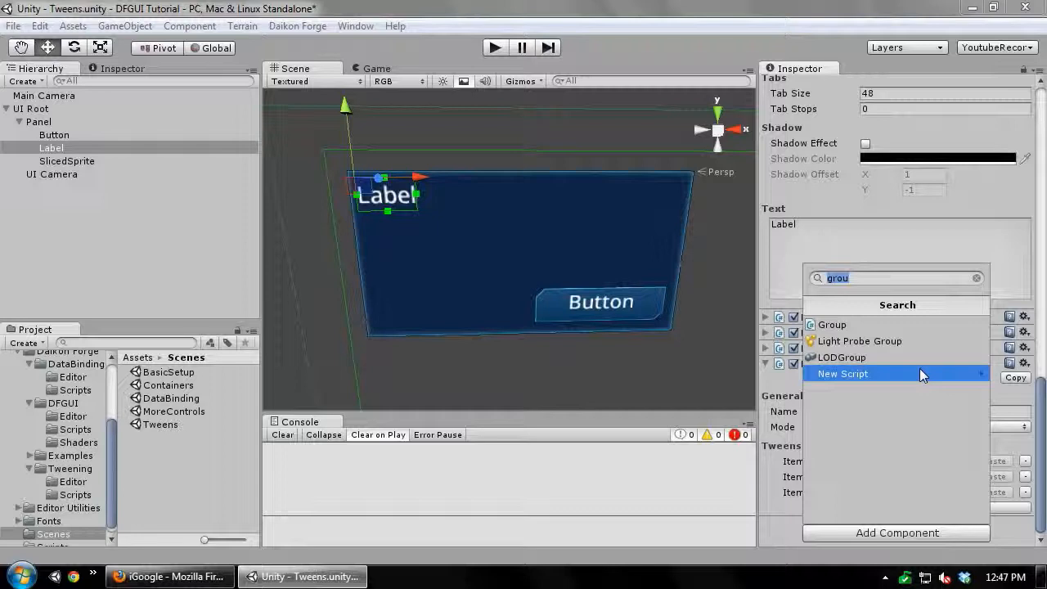
{"action": "type", "text": "ev"}
{"action": "key", "text": "Up"}
{"action": "key", "text": "Up"}
{"action": "key", "text": "Up"}
{"action": "key", "text": "Up"}
{"action": "key", "text": "Up"}
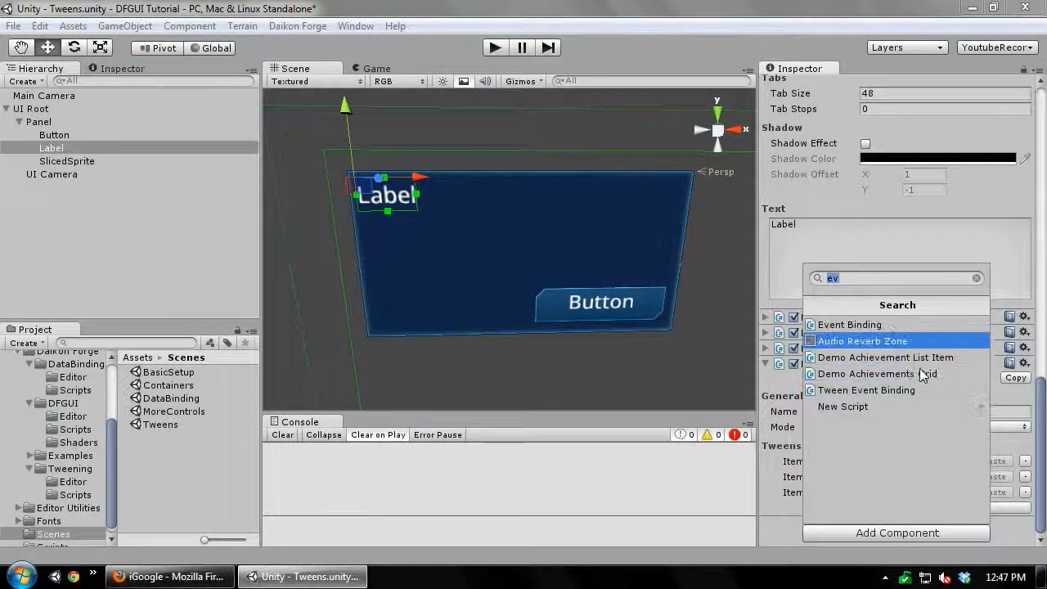
{"action": "key", "text": "Return"}
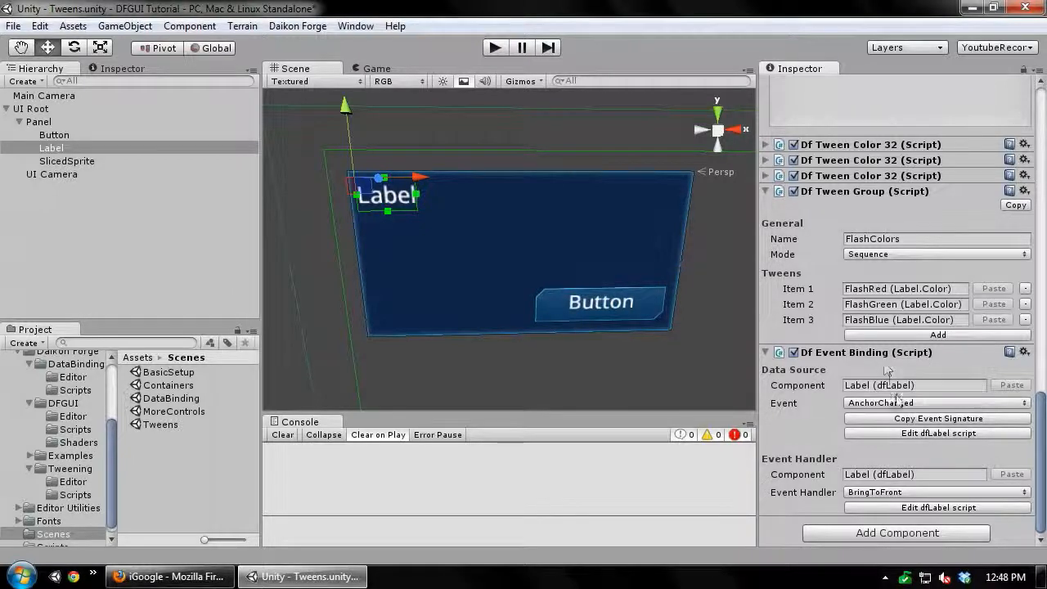
Copy the Button's dfButton component into the Label event binding's data source and choose its Click event.
{"action": "left_click", "coordinate": [54, 135]}
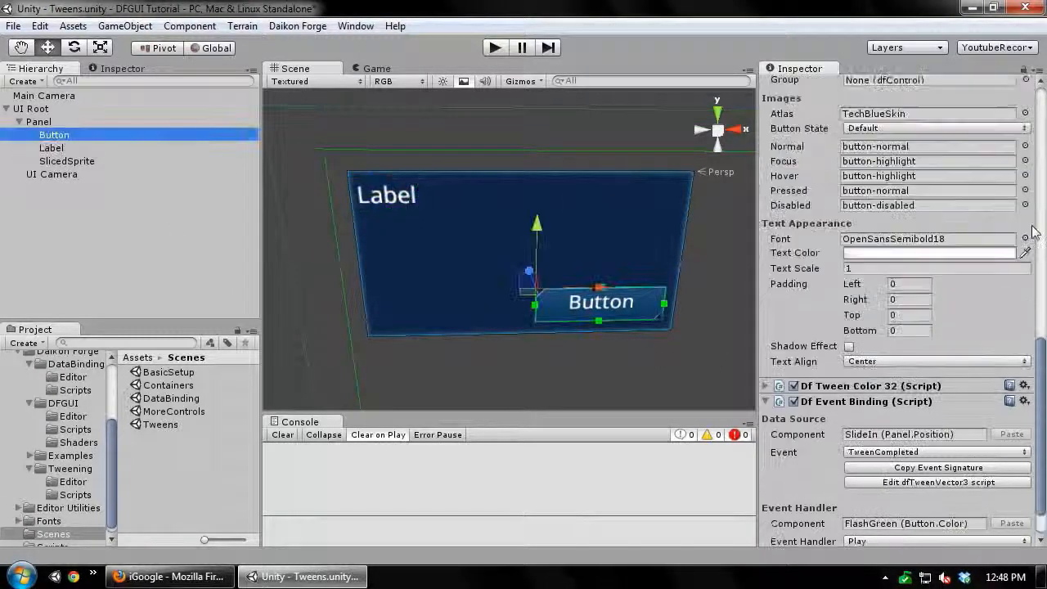
{"action": "scroll", "coordinate": [1023, 241], "scroll_direction": "up", "scroll_amount": 6}
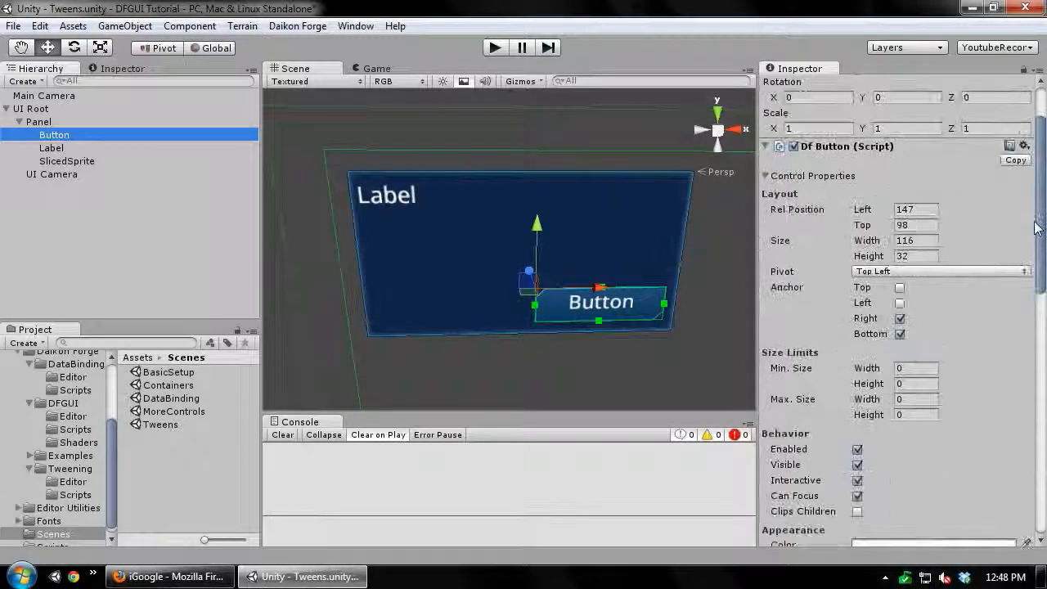
{"action": "left_click", "coordinate": [51, 148]}
{"action": "scroll", "coordinate": [1005, 375], "scroll_direction": "down", "scroll_amount": 5}
{"action": "scroll", "coordinate": [1004, 375], "scroll_direction": "down", "scroll_amount": 10}
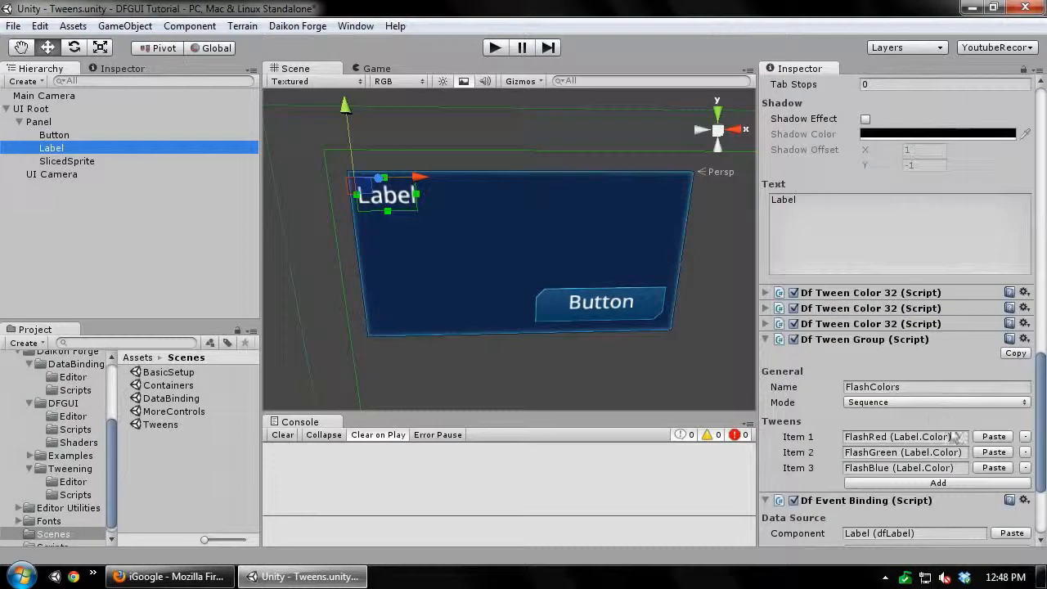
{"action": "left_click", "coordinate": [1012, 385]}
{"action": "left_click", "coordinate": [892, 402]}
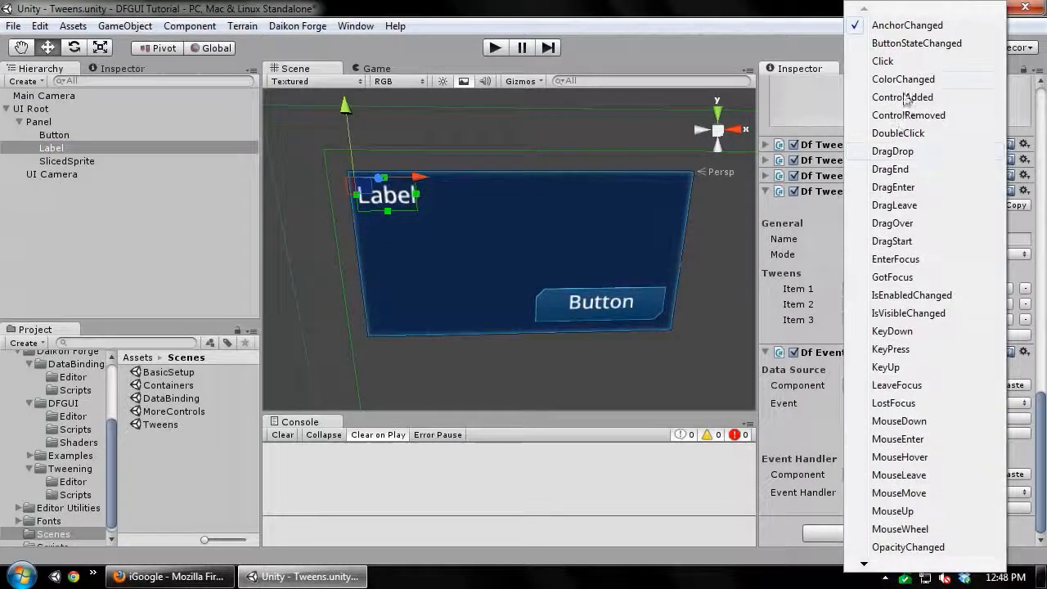
{"action": "left_click", "coordinate": [888, 61]}
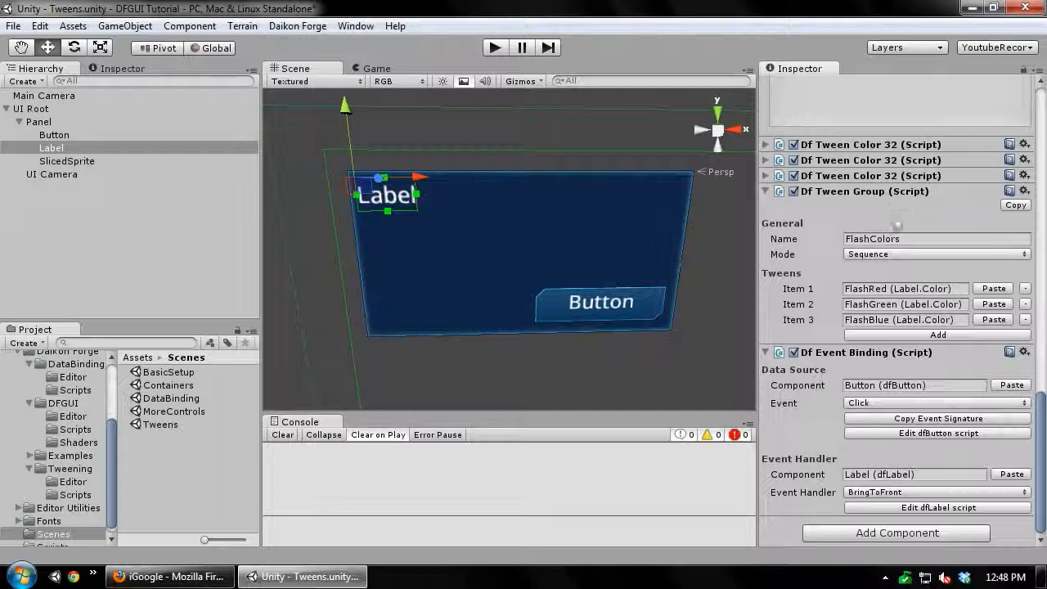
Assign the FlashColors tween group as the binding's event handler component and choose Play as the handler.
{"action": "left_click_drag", "start_coordinate": [830, 197], "coordinate": [877, 476]}
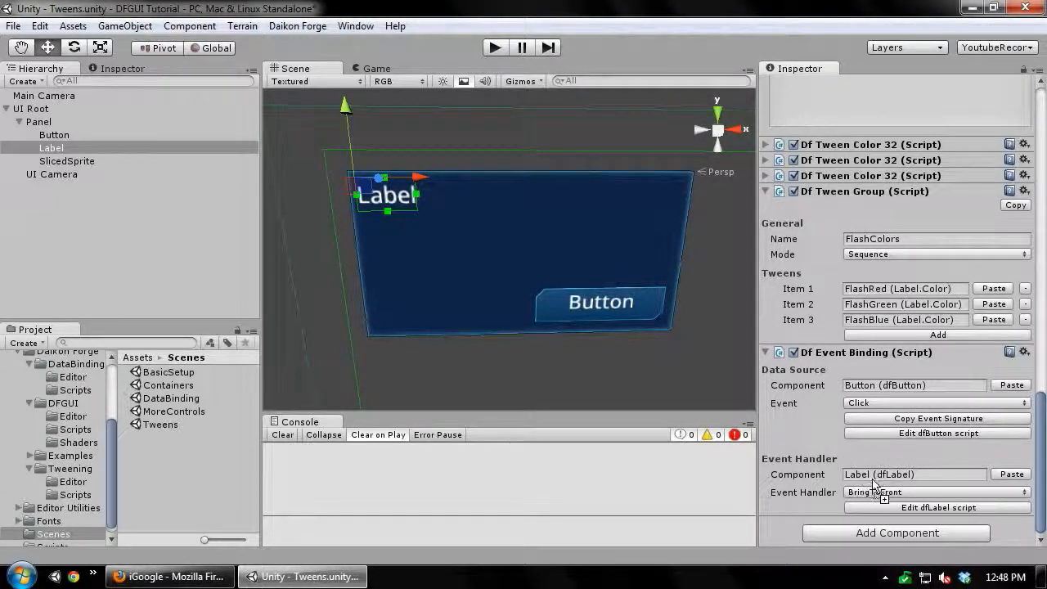
{"action": "left_click", "coordinate": [856, 492]}
{"action": "left_click", "coordinate": [882, 452]}
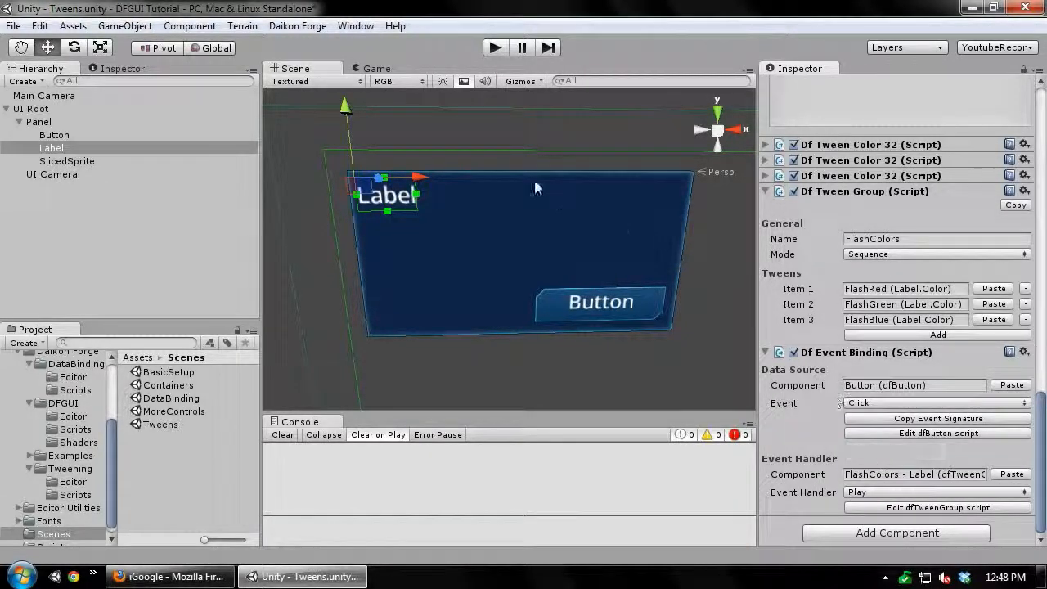
Deselect the Label, run the scene to test the button's effect on the label, and stop playback.
{"action": "scroll", "coordinate": [540, 180], "scroll_direction": "down", "scroll_amount": 2}
{"action": "left_click", "coordinate": [568, 119]}
{"action": "left_click", "coordinate": [495, 47]}
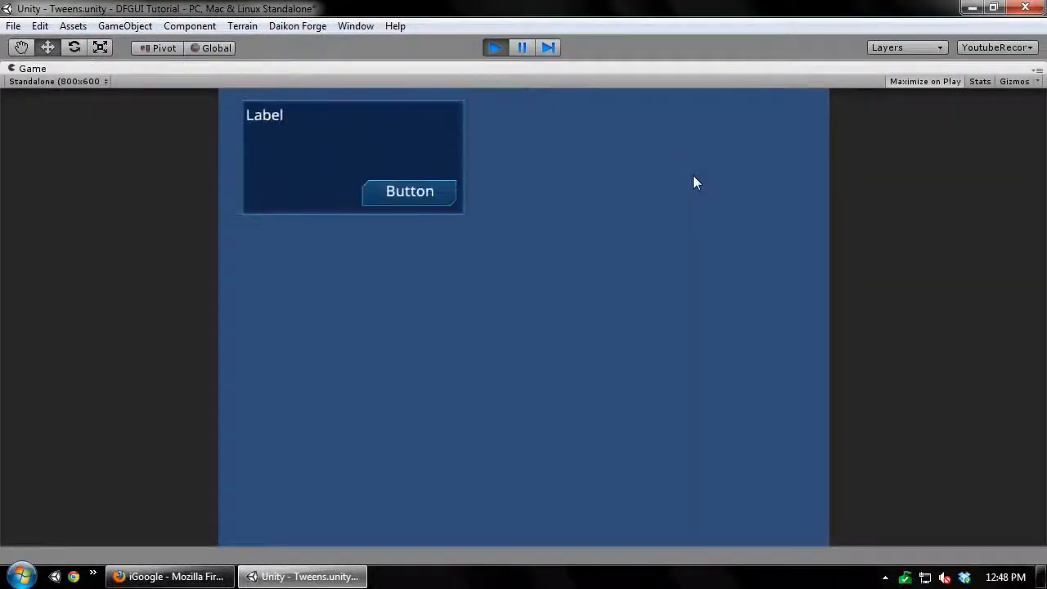
{"action": "left_click", "coordinate": [408, 200]}
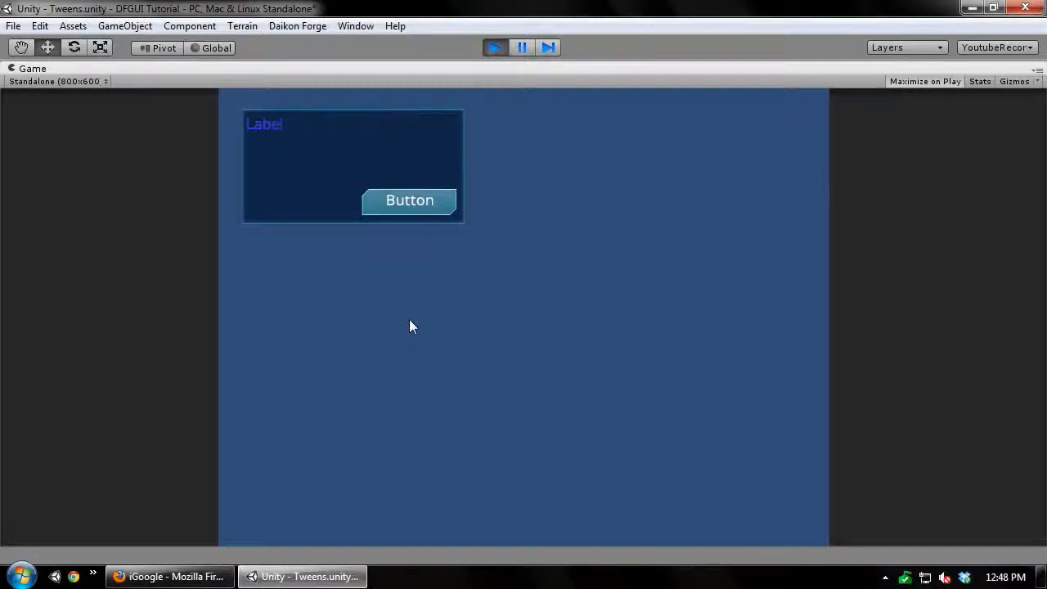
{"action": "left_click", "coordinate": [495, 48]}
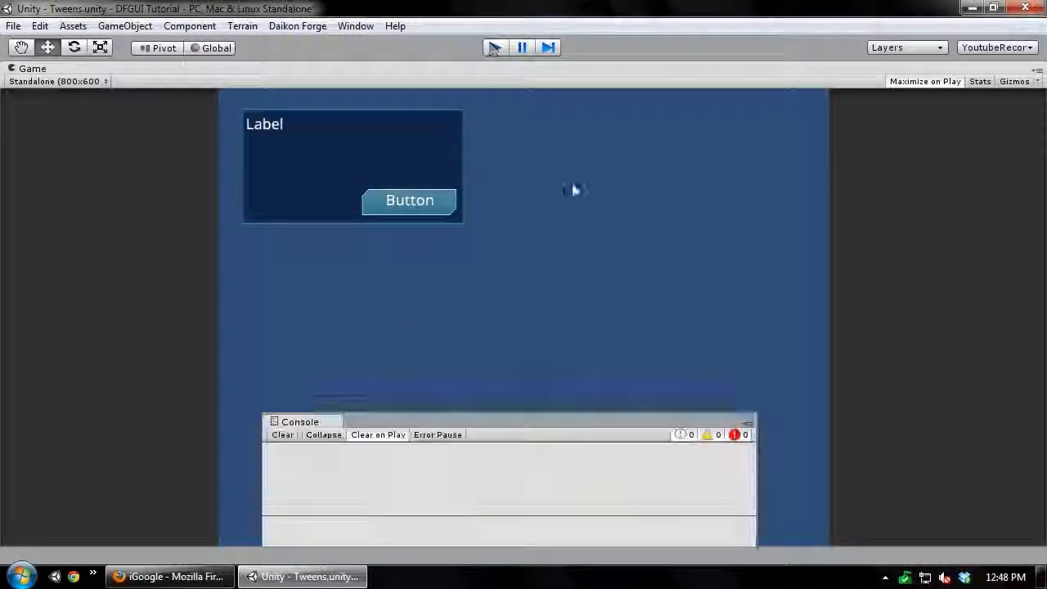
{"action": "scroll", "coordinate": [485, 248], "scroll_direction": "down", "scroll_amount": 5}
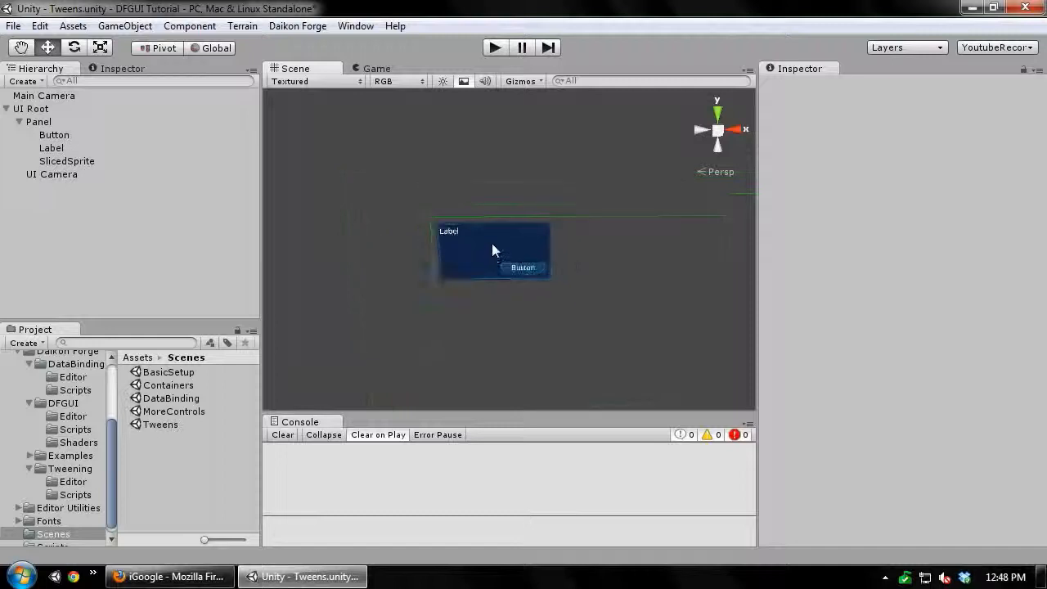
{"action": "scroll", "coordinate": [455, 180], "scroll_direction": "up", "scroll_amount": 2}
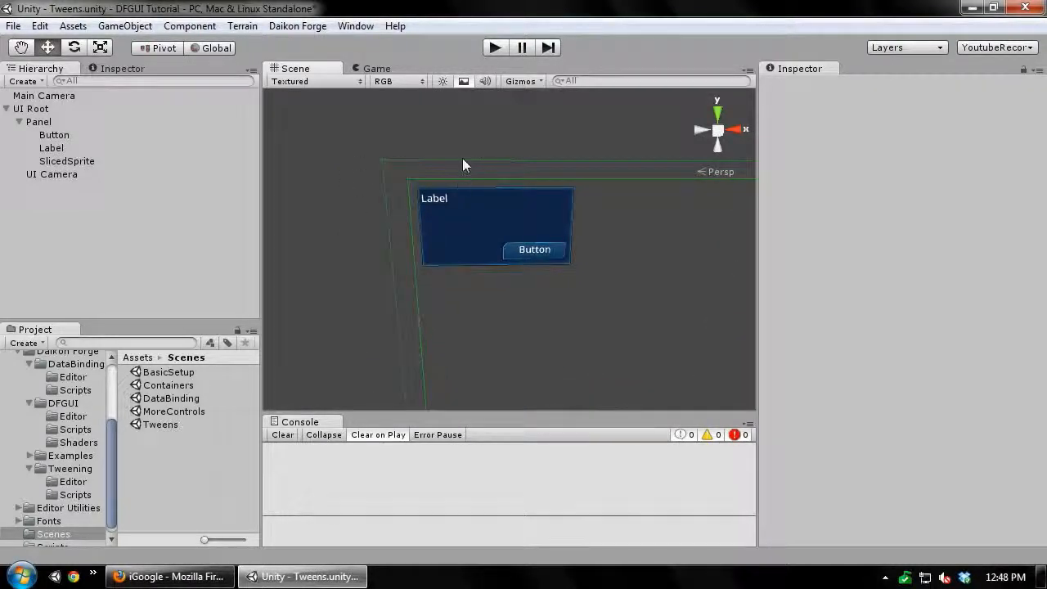
{"action": "middle_click_drag", "start_coordinate": [519, 155], "coordinate": [495, 152]}
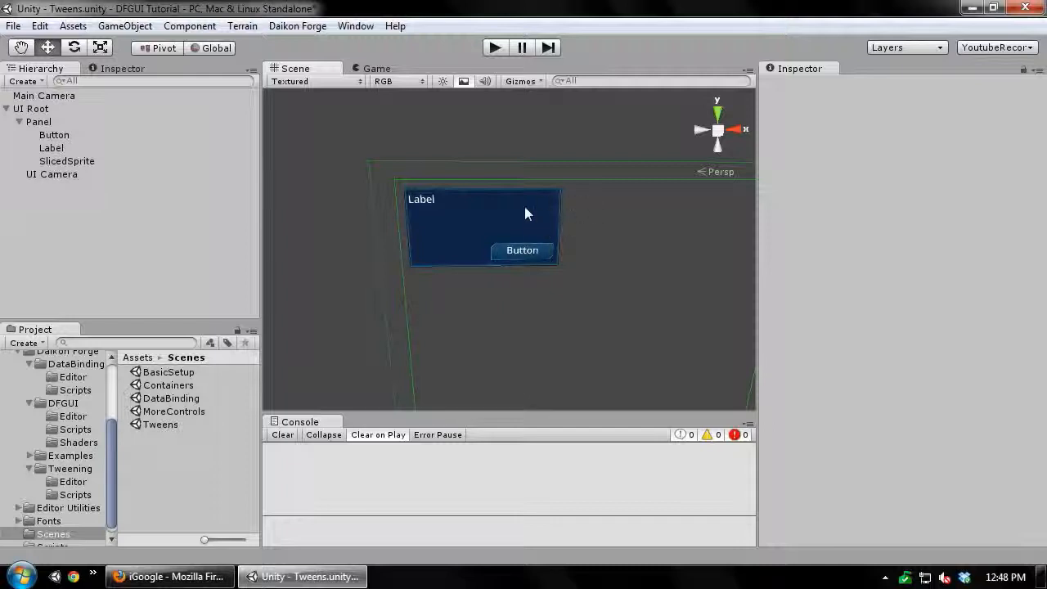
{"action": "middle_click_drag", "start_coordinate": [526, 212], "coordinate": [433, 215]}
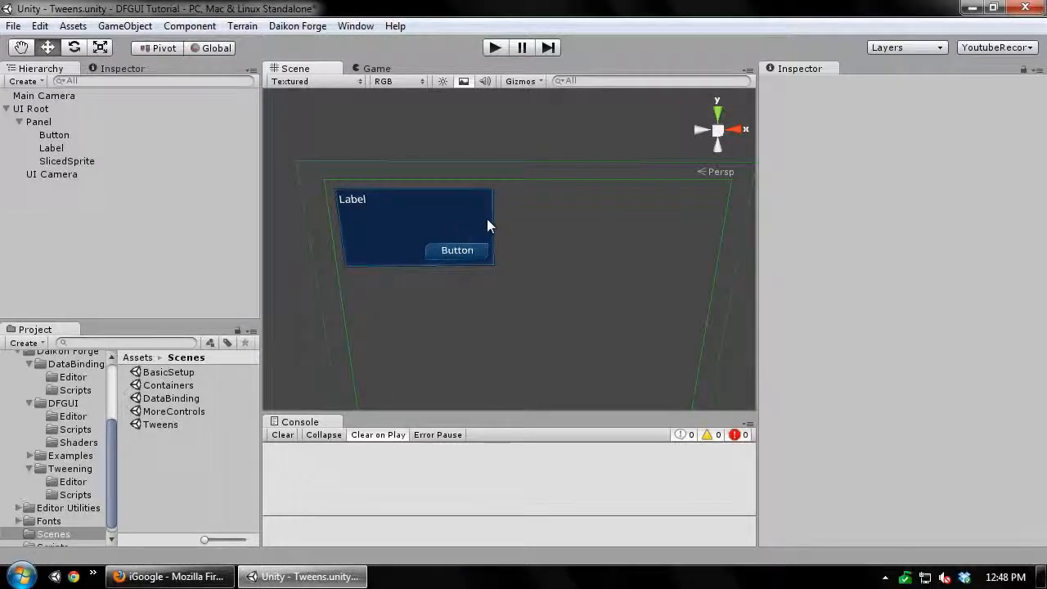